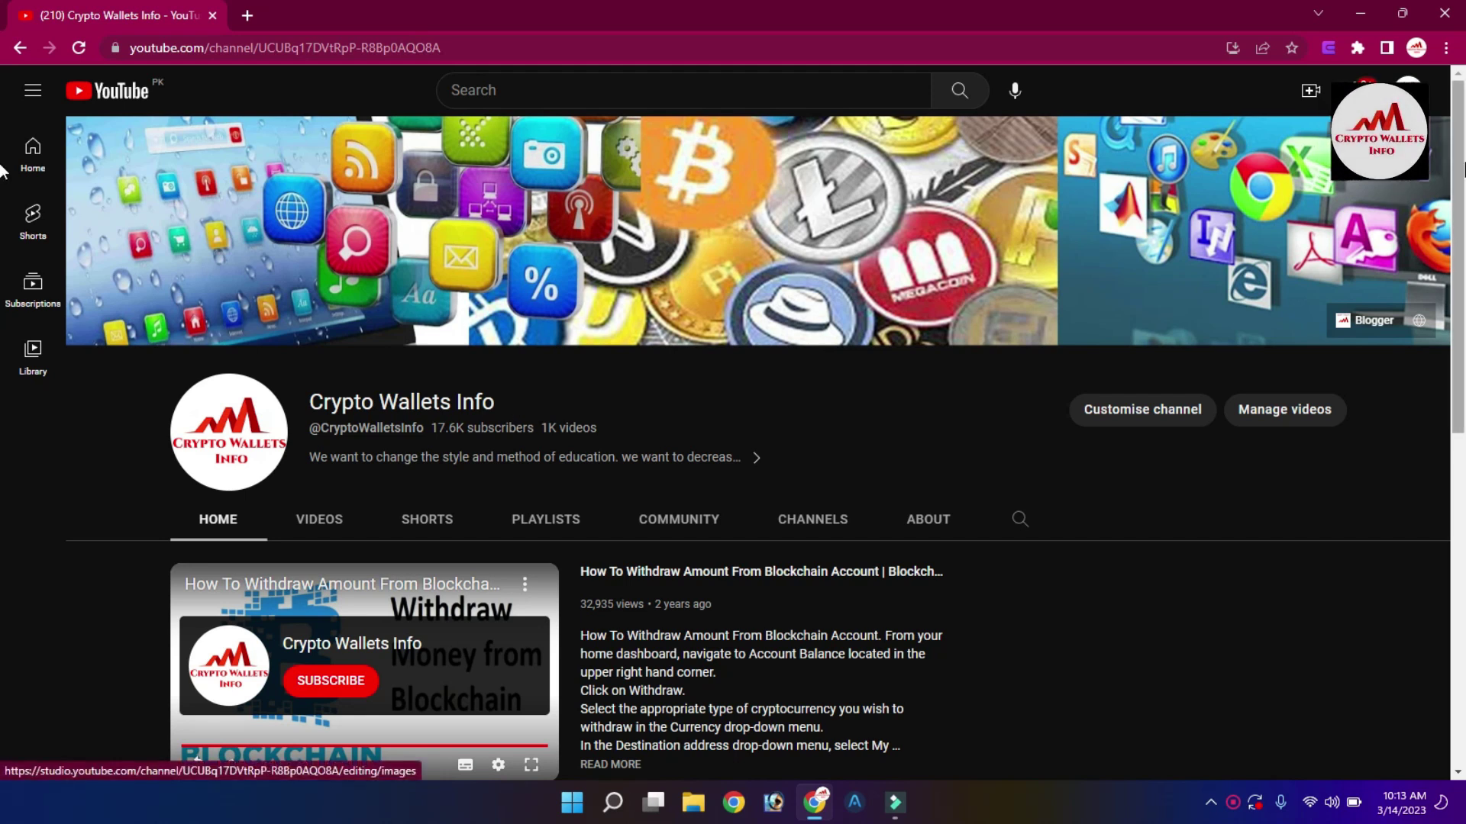
# Open the Videos tab of the Crypto Wallets Info channel to list its wallet tutorials.
pyautogui.scroll(-2, 2, 358)
pyautogui.scroll(-7, 3, 359)
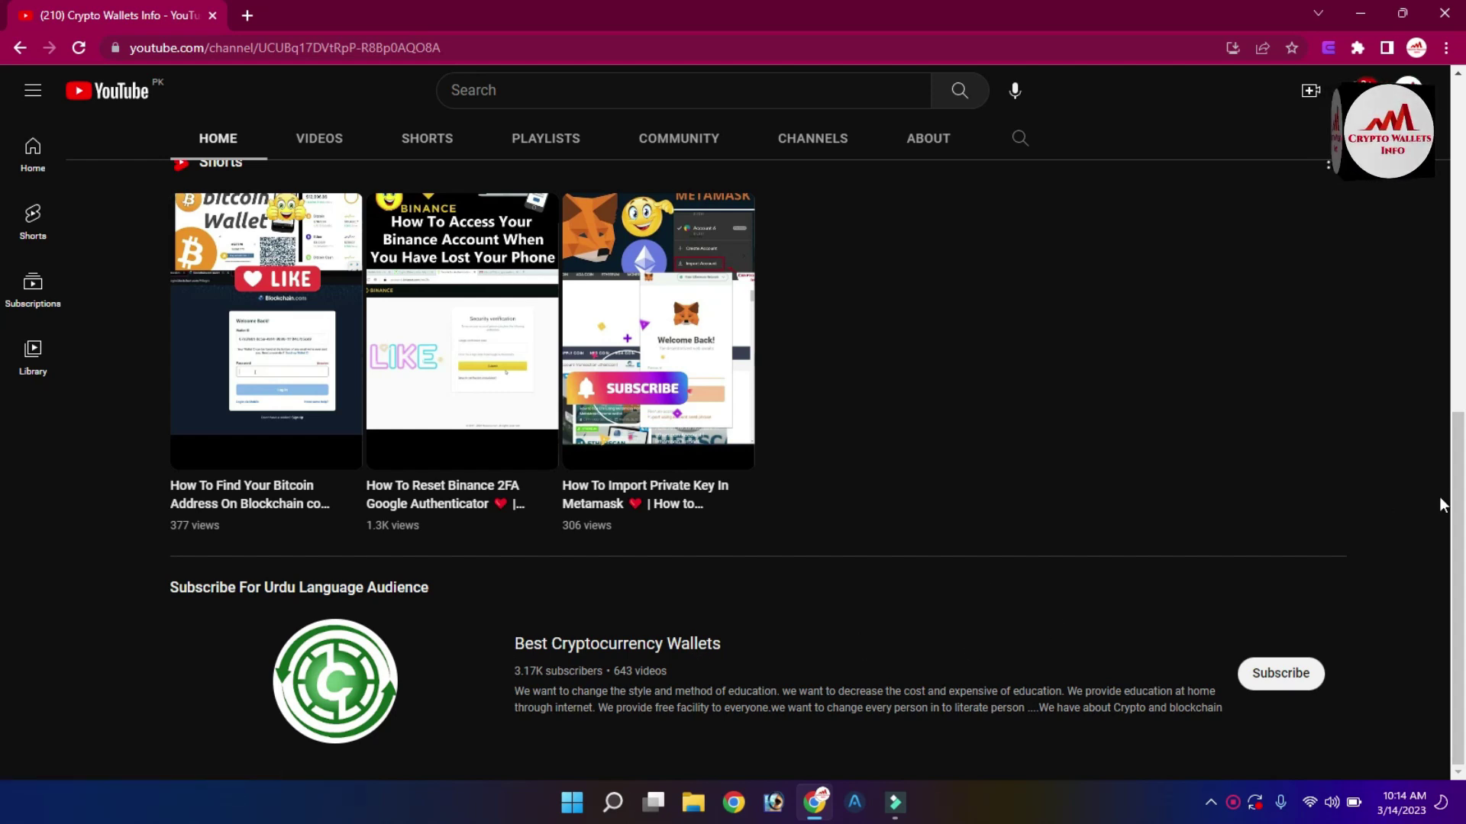
pyautogui.moveTo(1462, 645); pyautogui.dragTo(1462, 214)
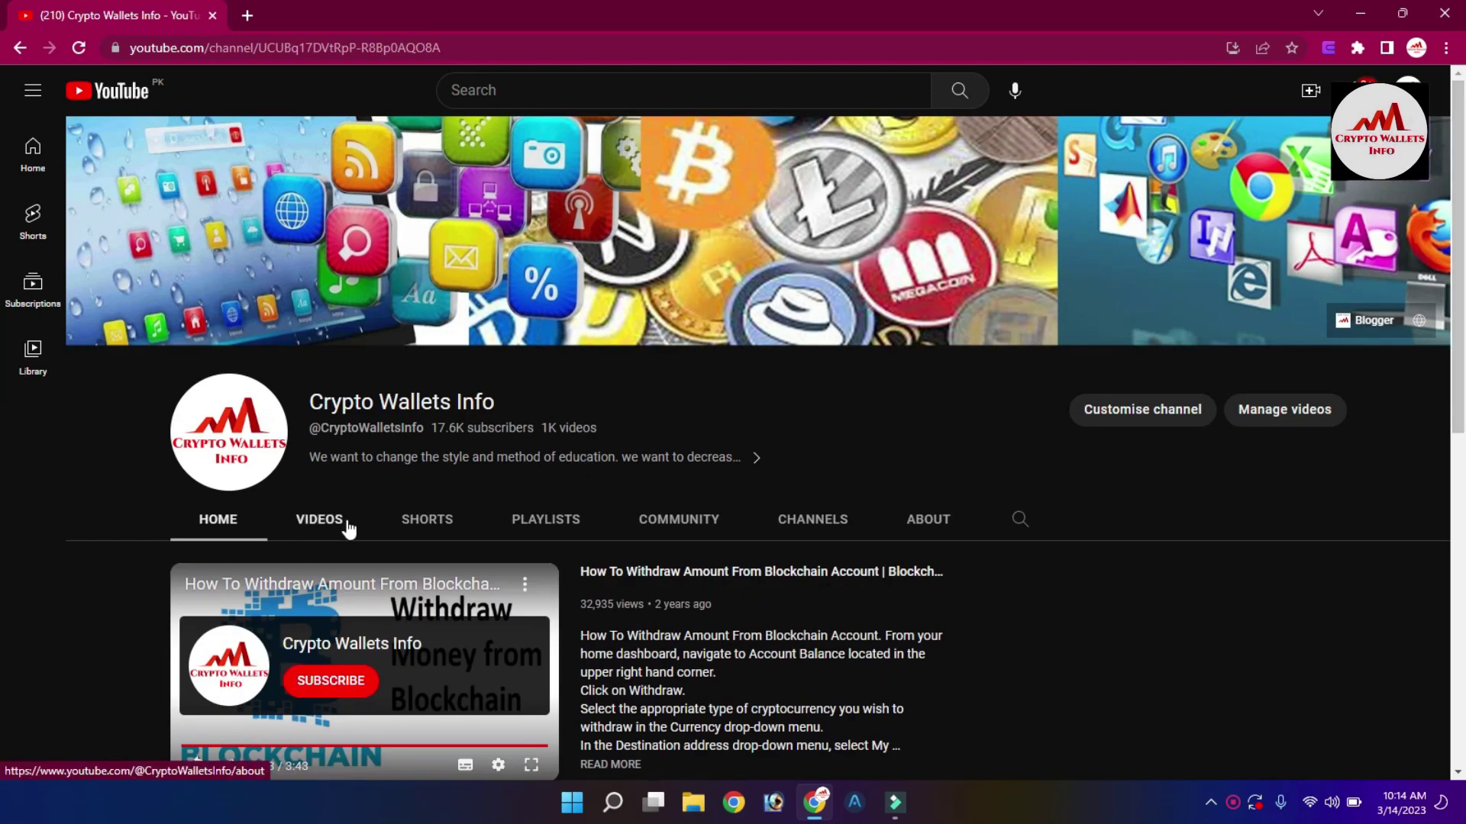
pyautogui.click(325, 523)
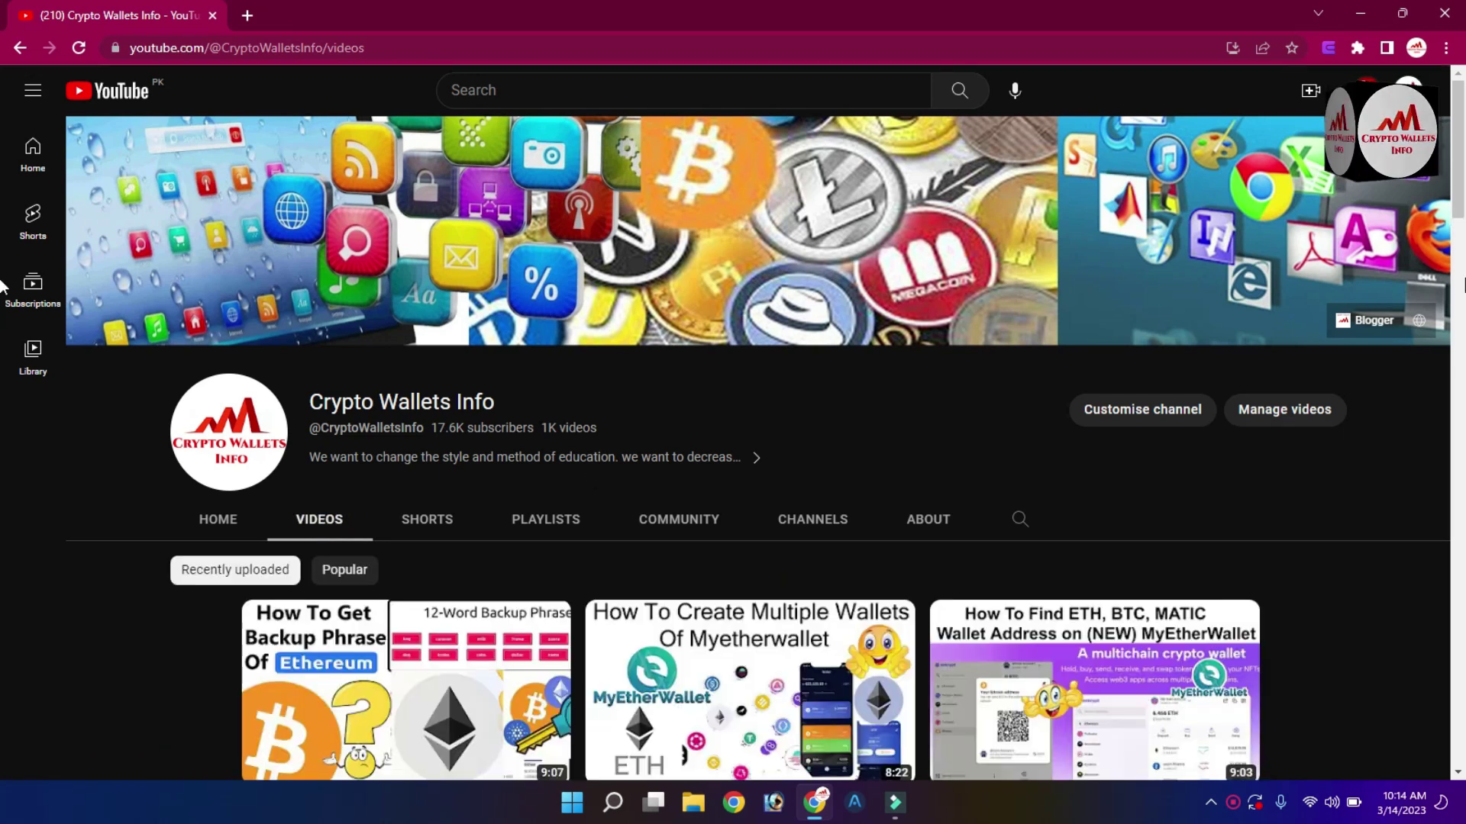
pyautogui.scroll(-8, 3, 190)
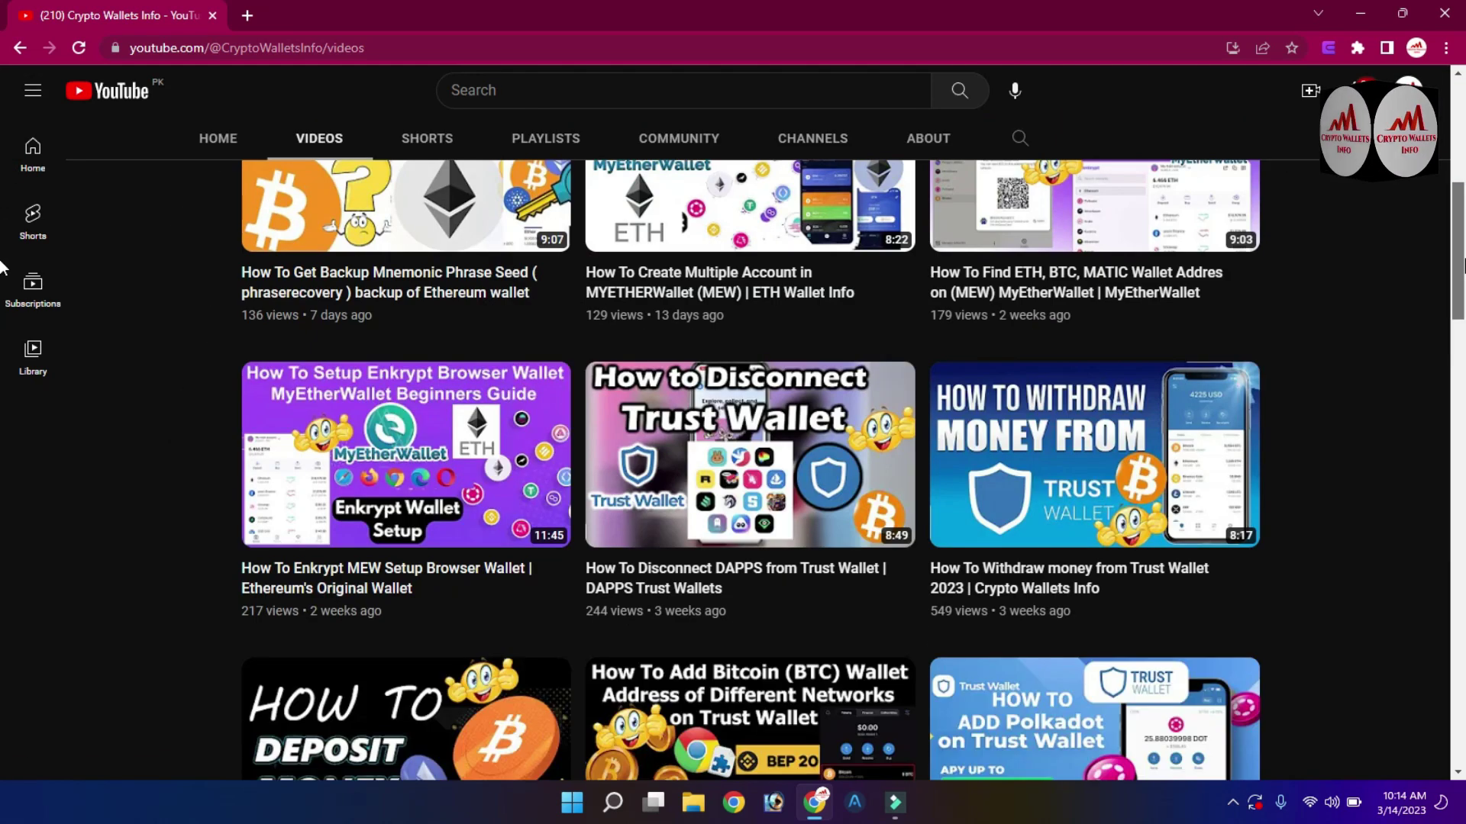
pyautogui.scroll(4, 3, 229)
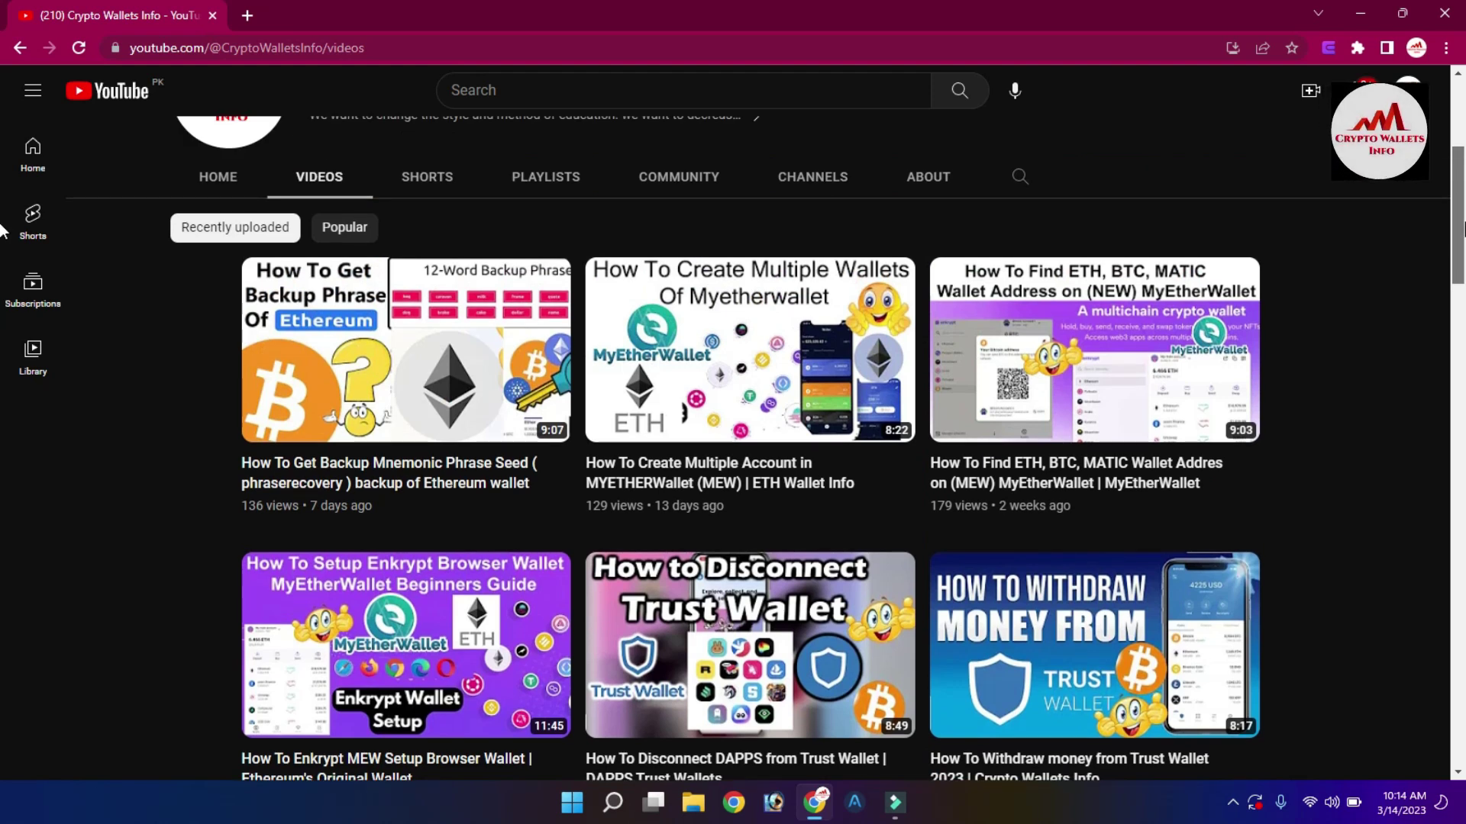
pyautogui.scroll(5, 3, 191)
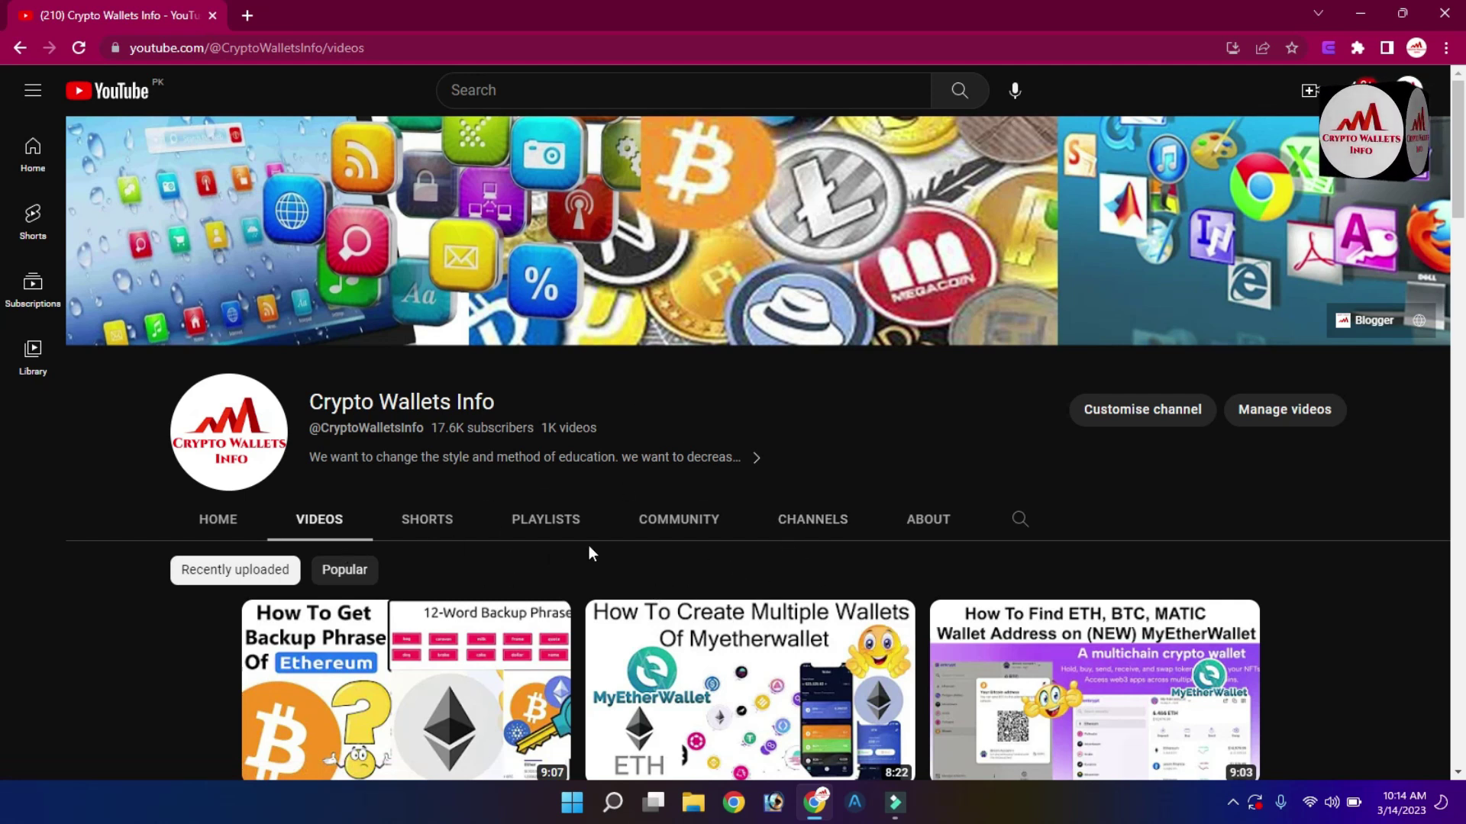
# Unlock the Enkrypt extension with the wallet password, showing EVM Account 1 at 0 ETH.
pyautogui.click(1329, 48)
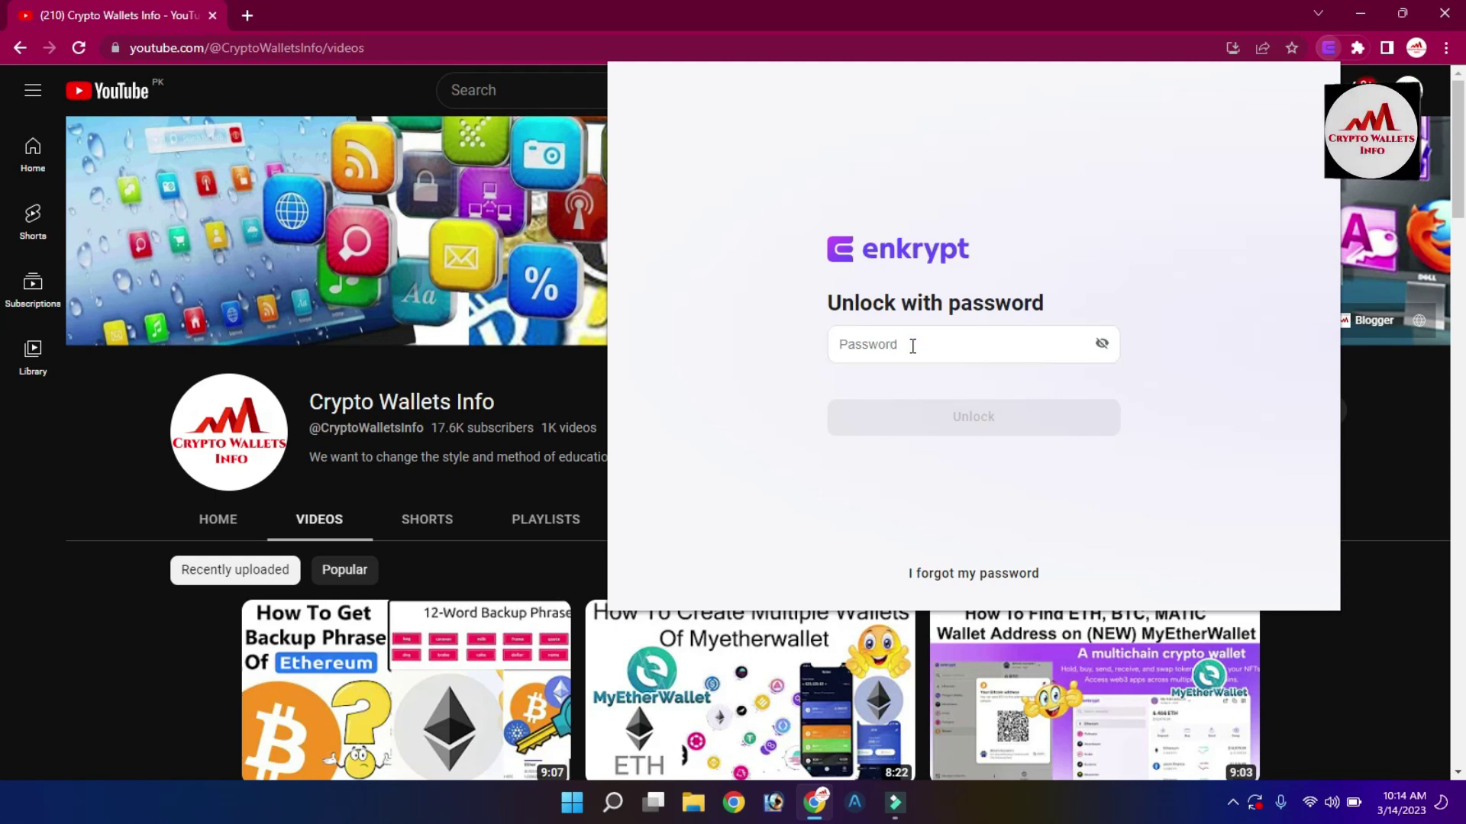
pyautogui.click(912, 346)
pyautogui.write('•••••')
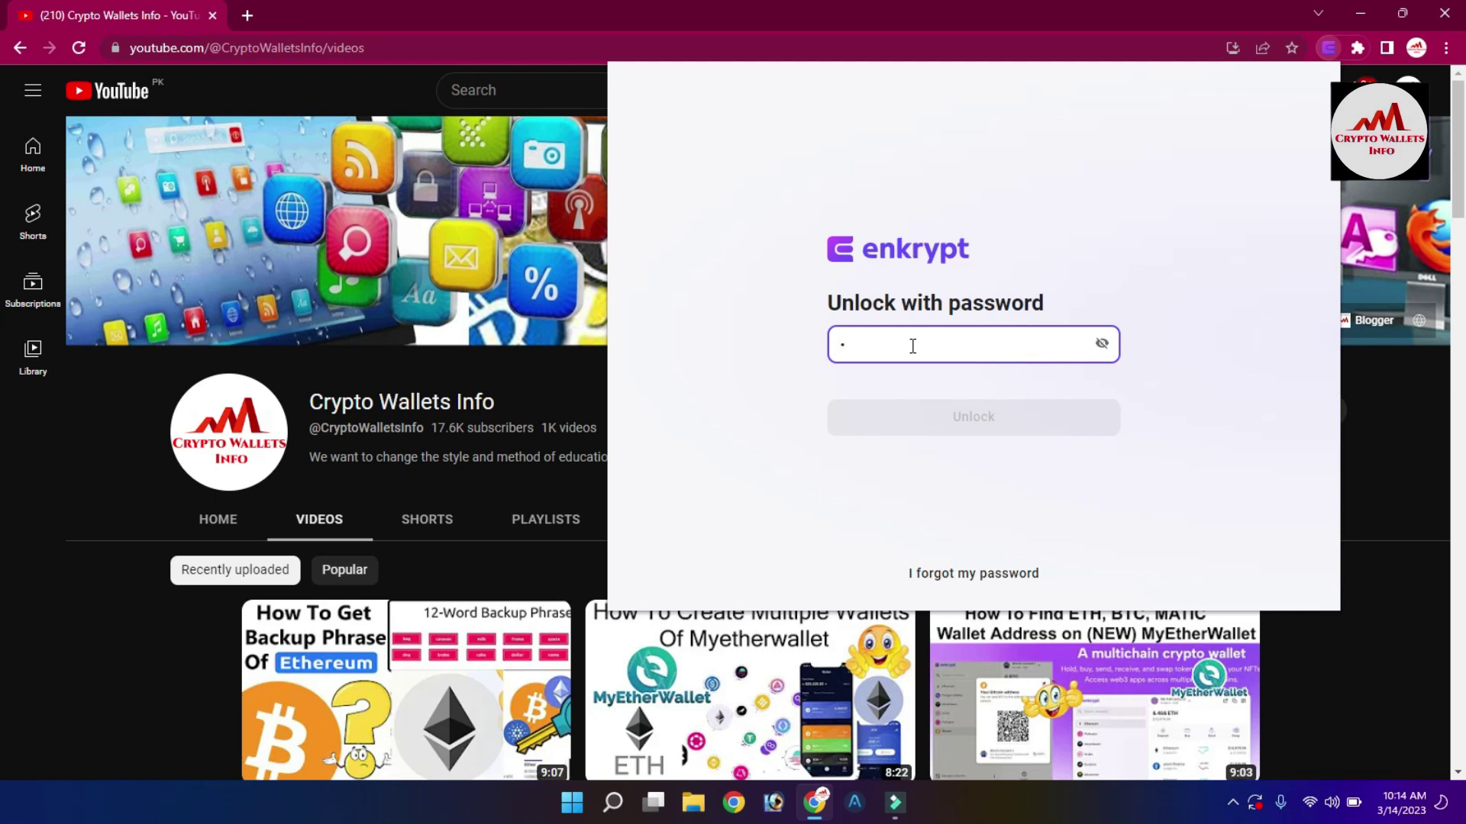
pyautogui.write('•')
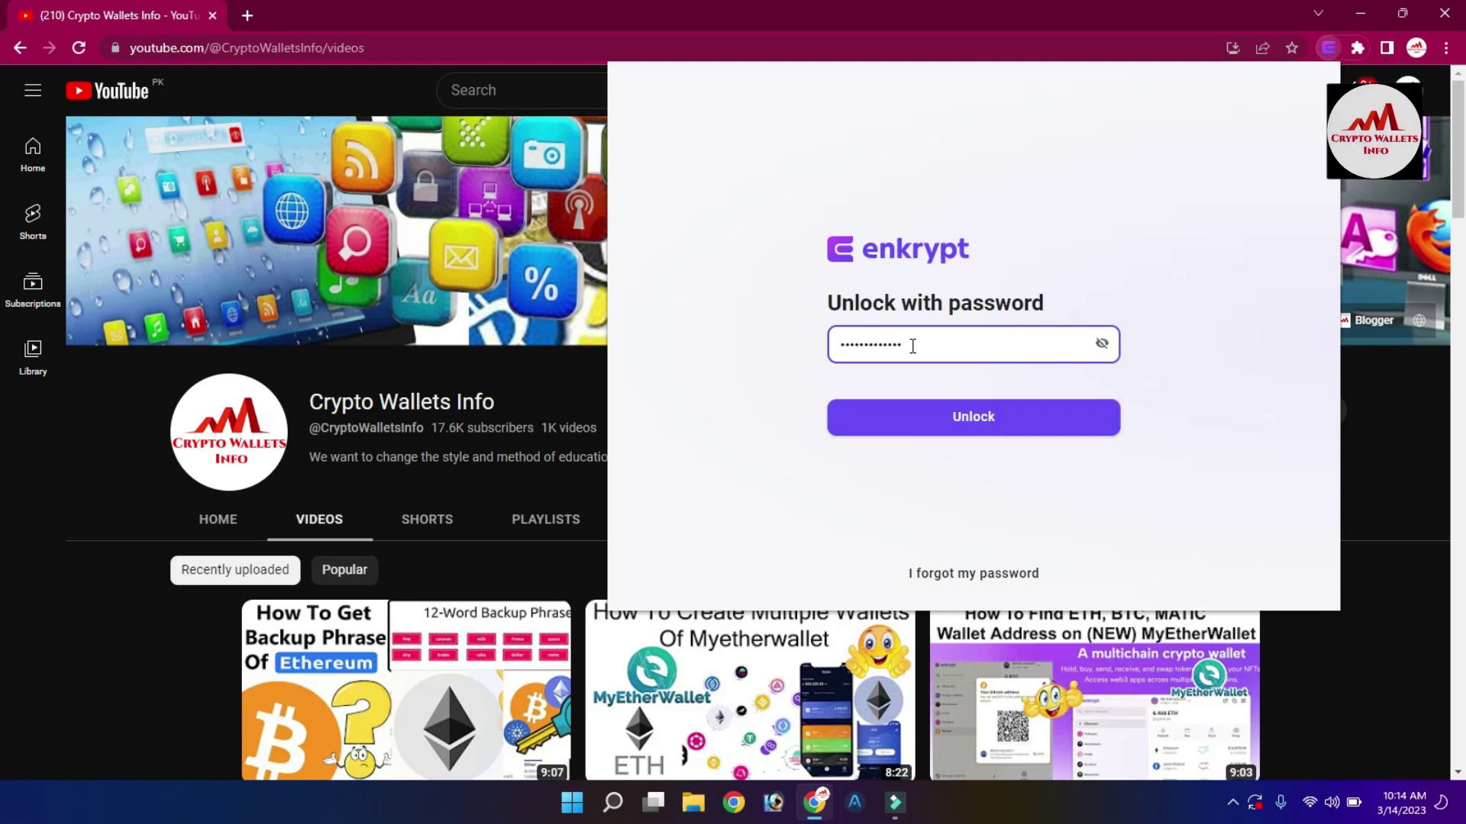
pyautogui.click(967, 422)
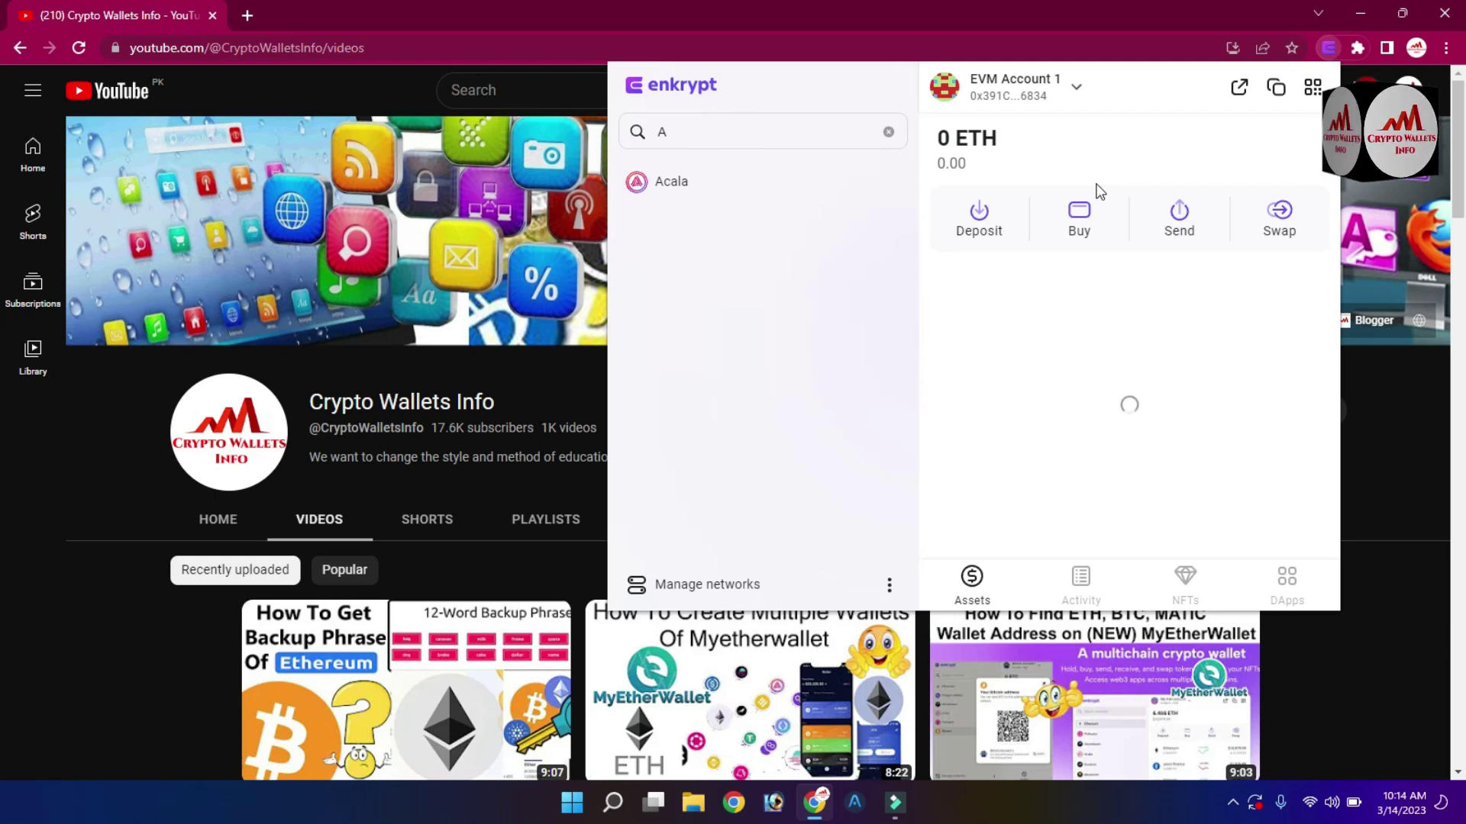
pyautogui.click(1075, 91)
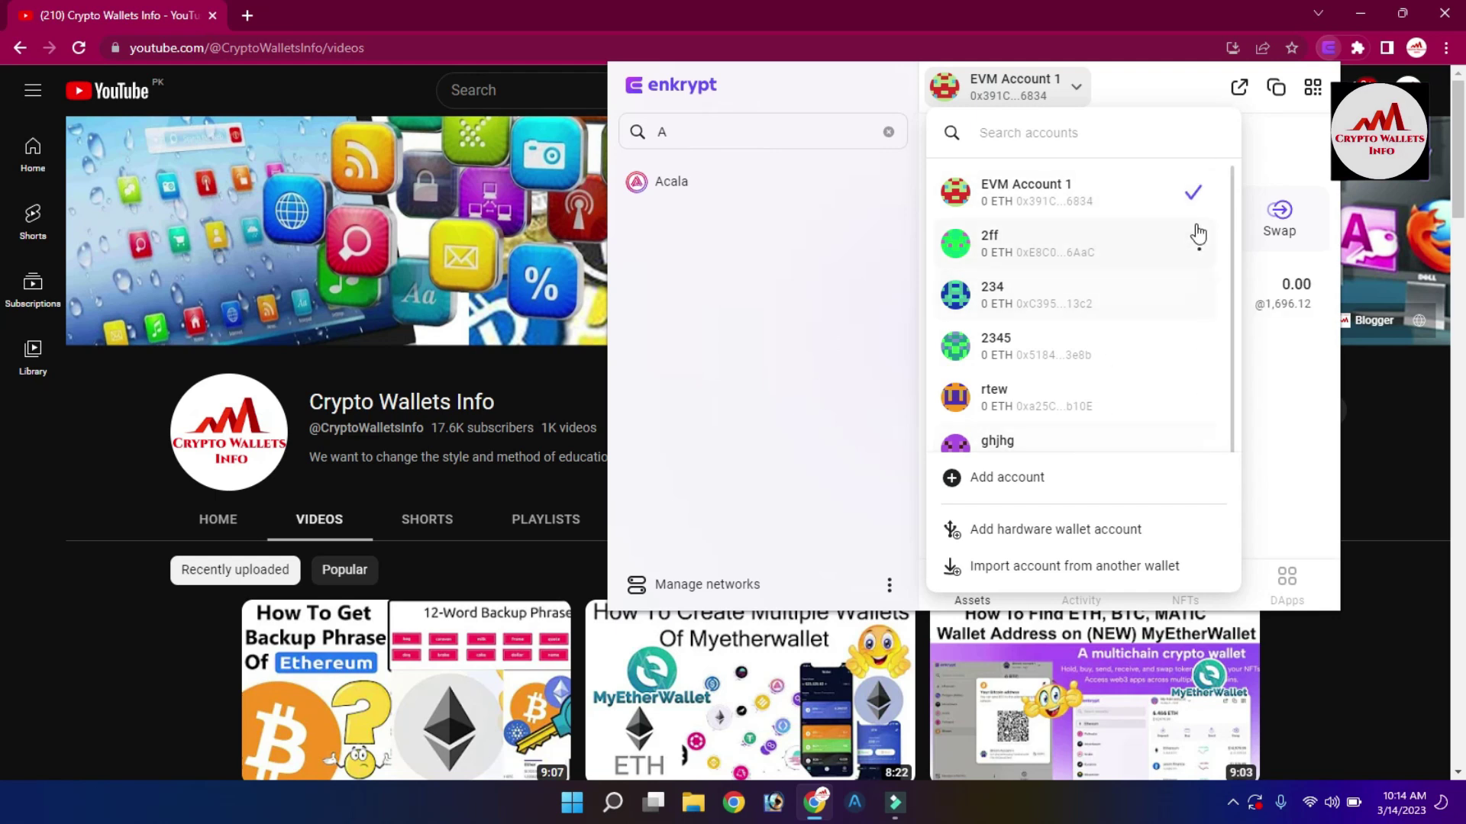
pyautogui.moveTo(1232, 214); pyautogui.dragTo(1237, 313)
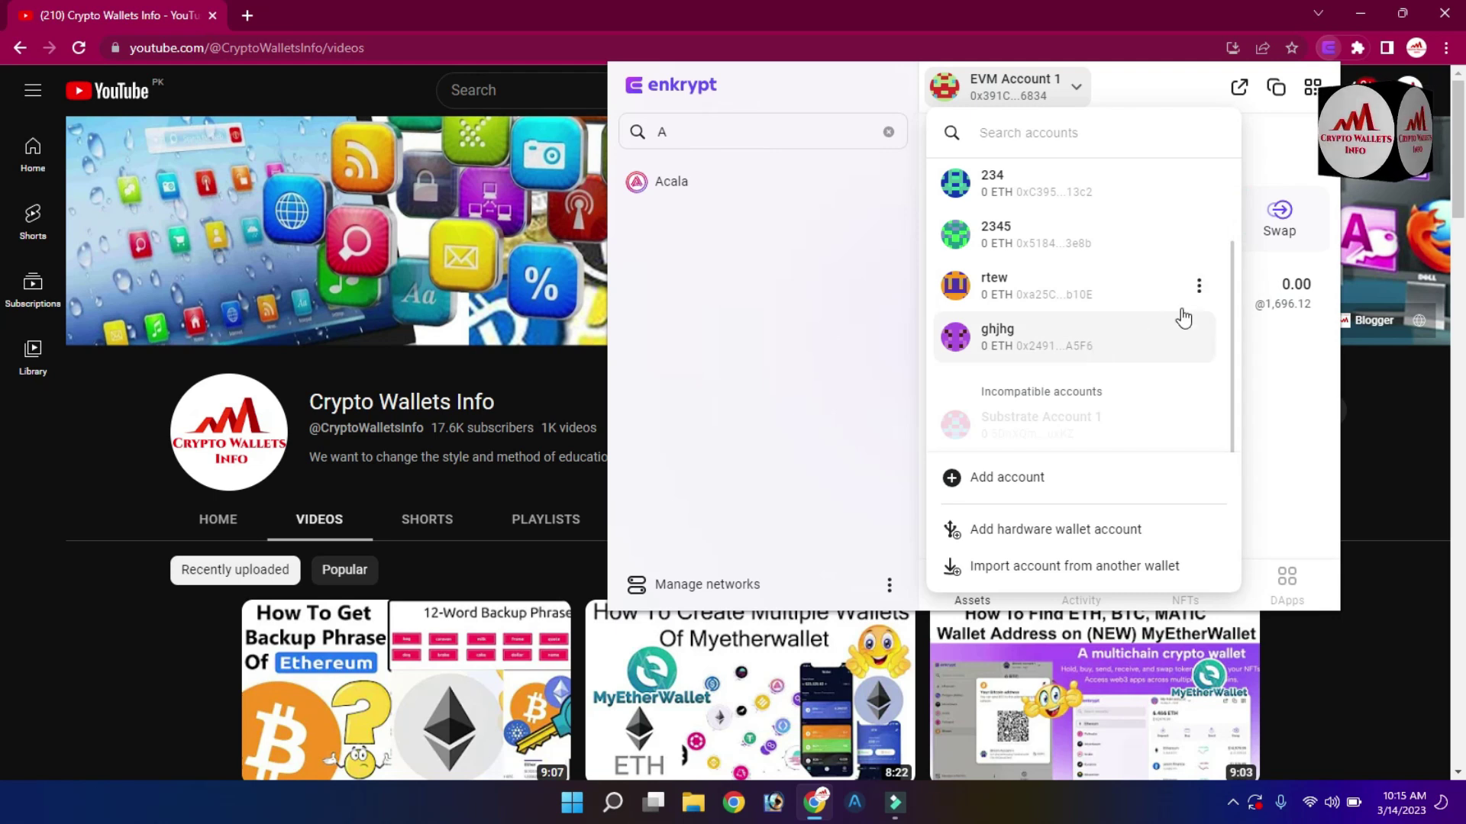
pyautogui.click(905, 397)
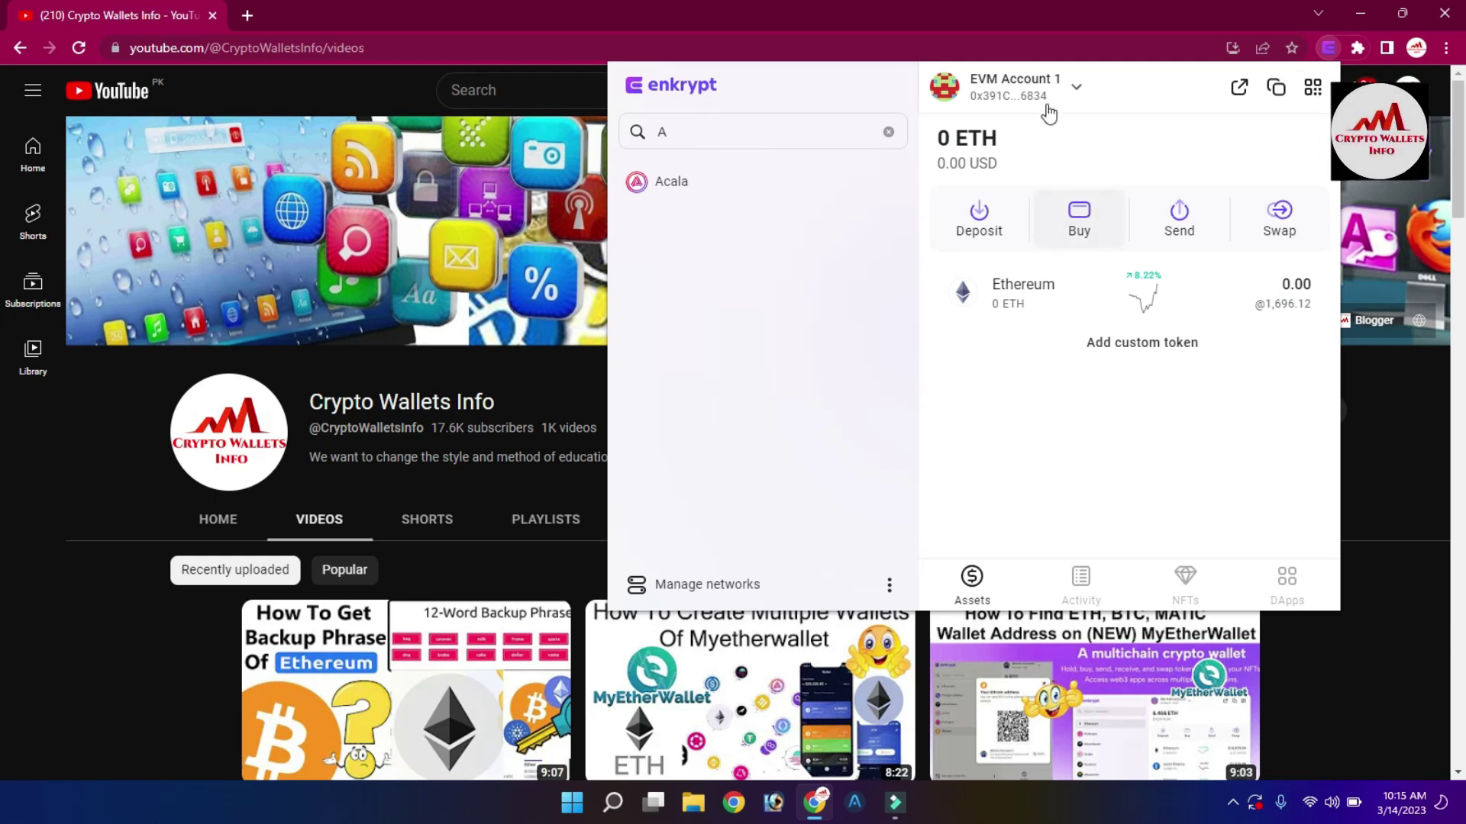
pyautogui.click(1076, 91)
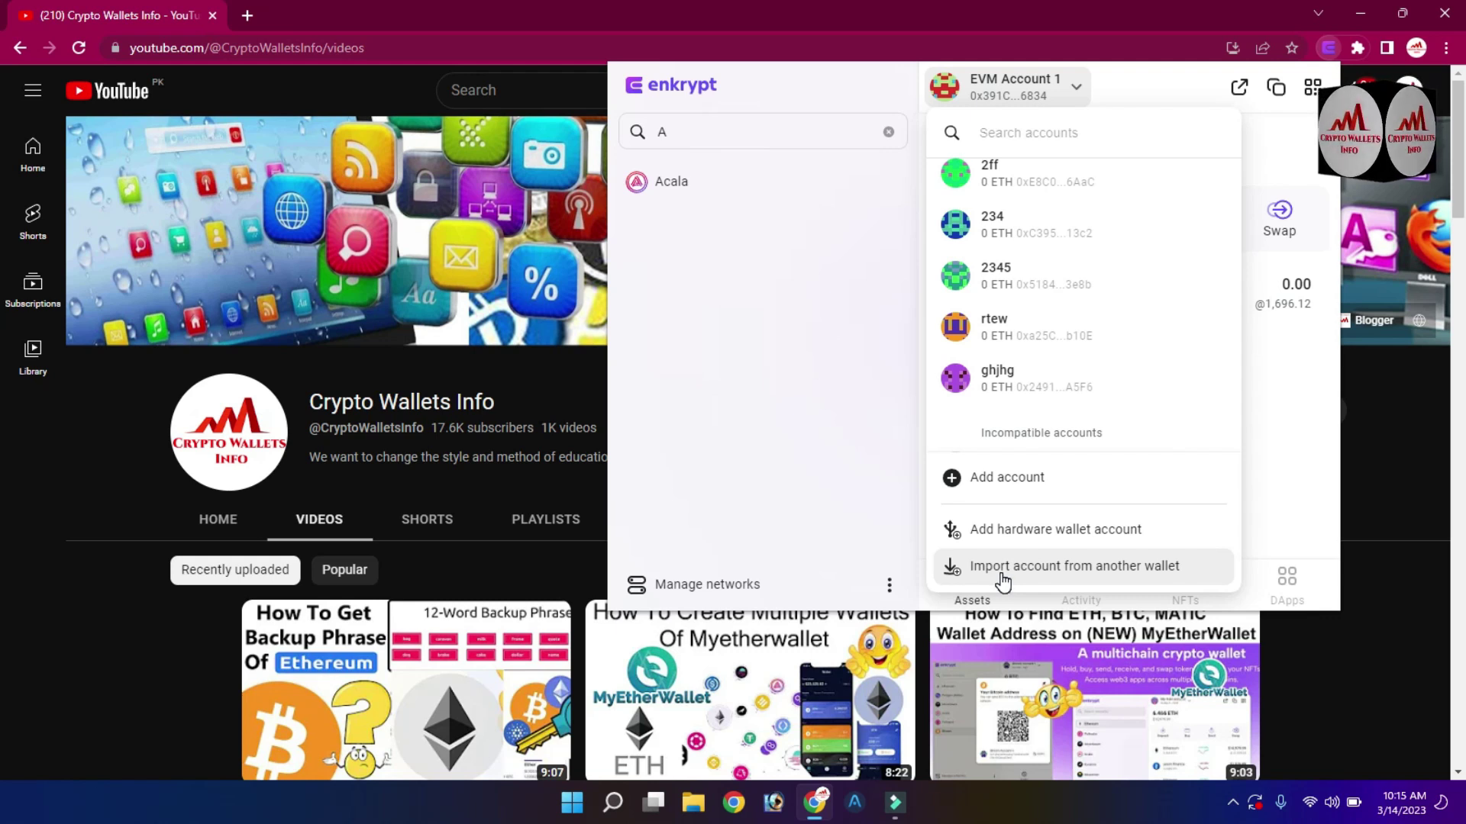
# Begin a private-key account import in Enkrypt and bring up Atomic Wallet's unlock screen.
pyautogui.click(1002, 574)
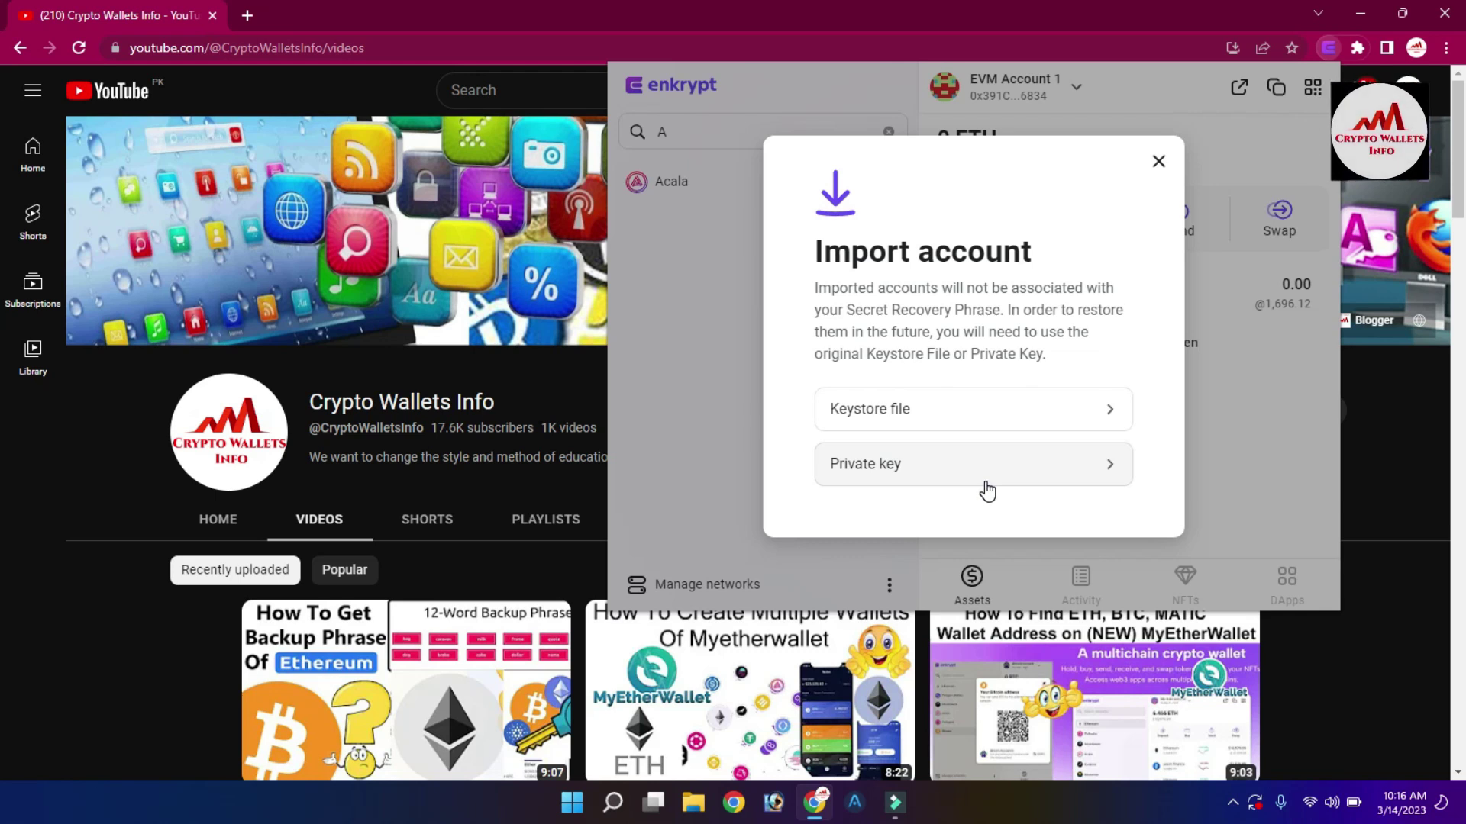
pyautogui.click(995, 463)
pyautogui.click(862, 353)
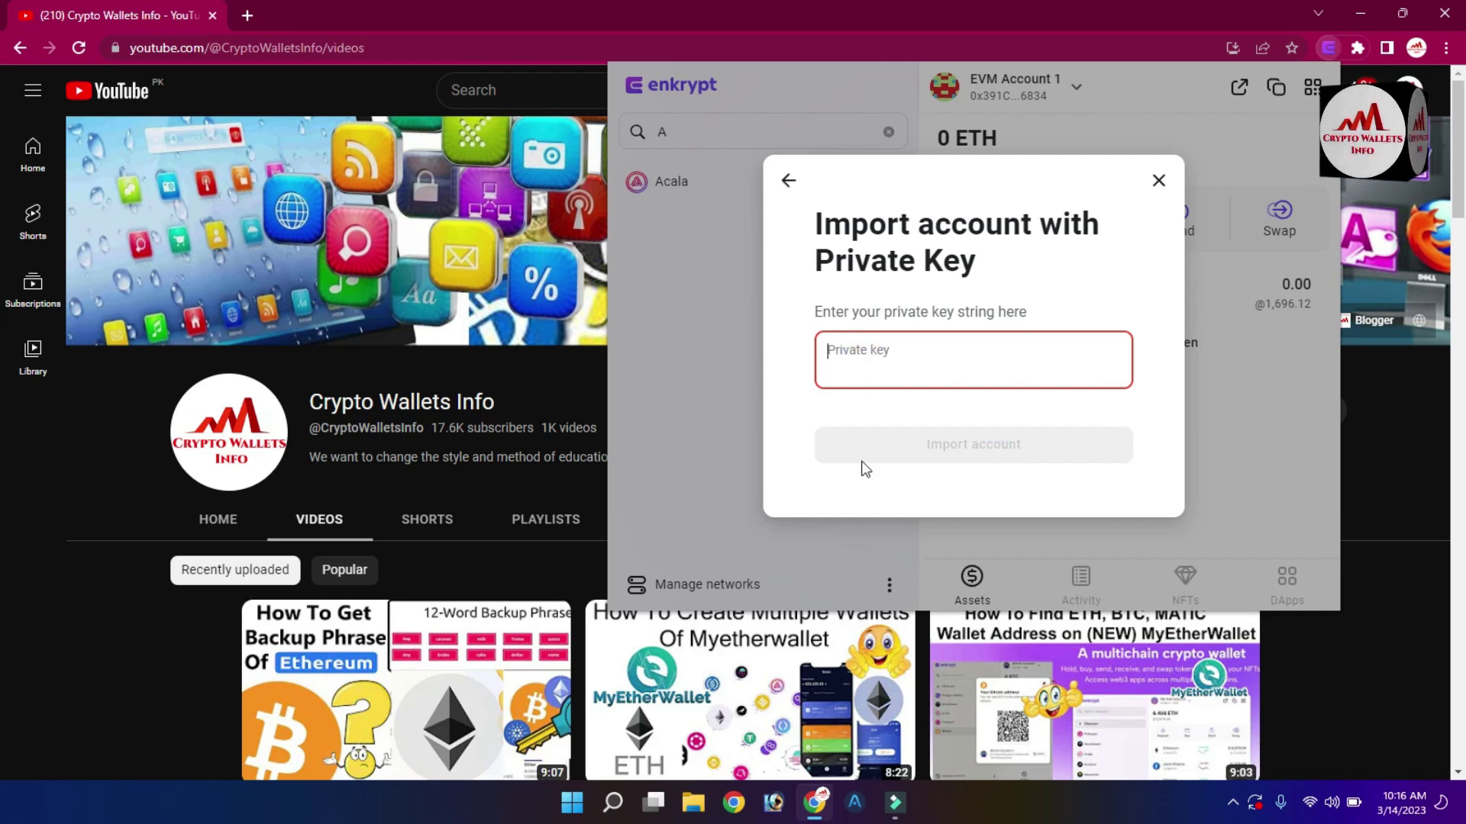
pyautogui.click(857, 808)
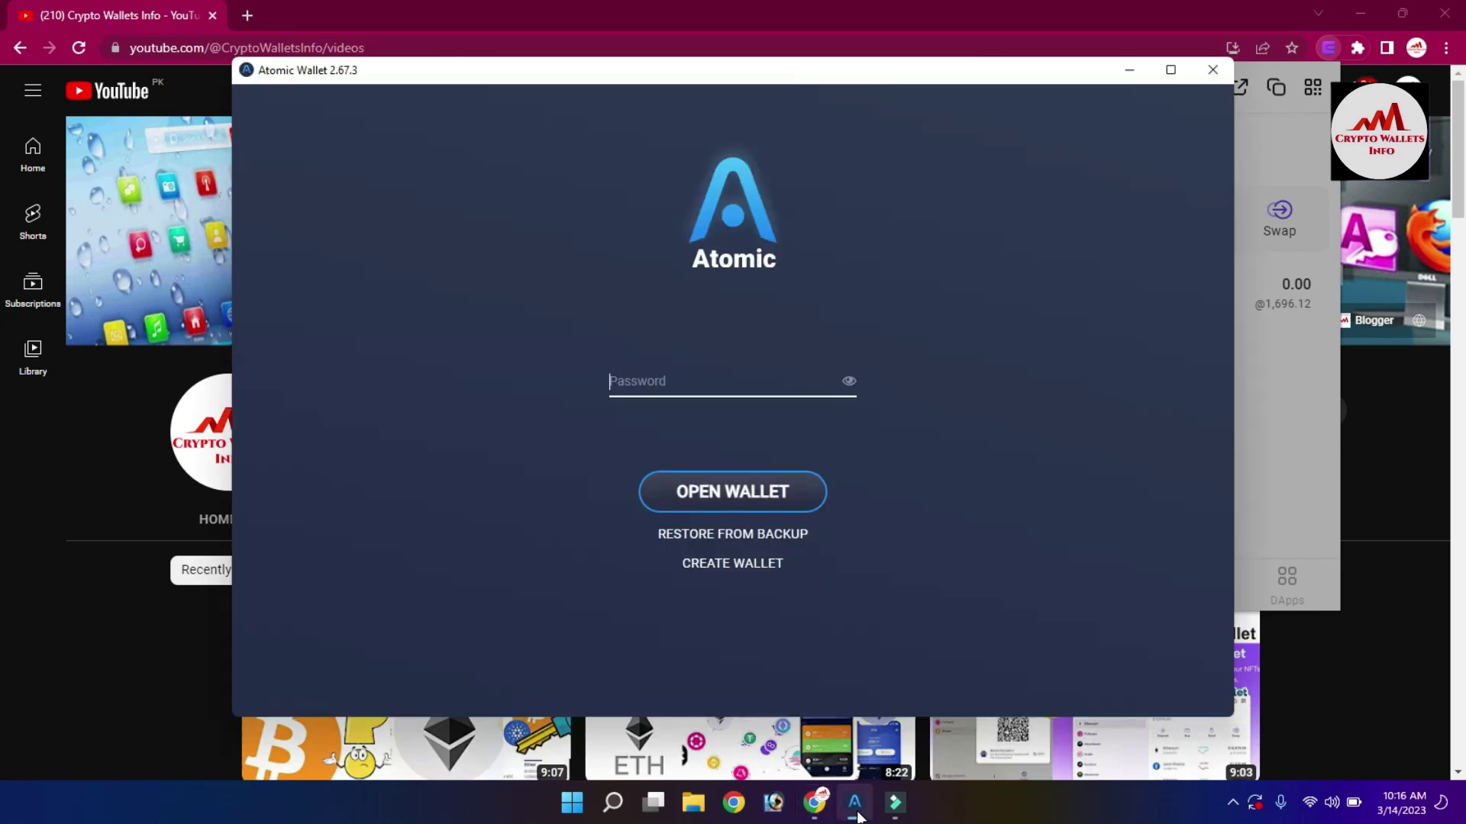
# Unlock Atomic Wallet with its password, retyping it after the first attempt fails.
pyautogui.write('••')
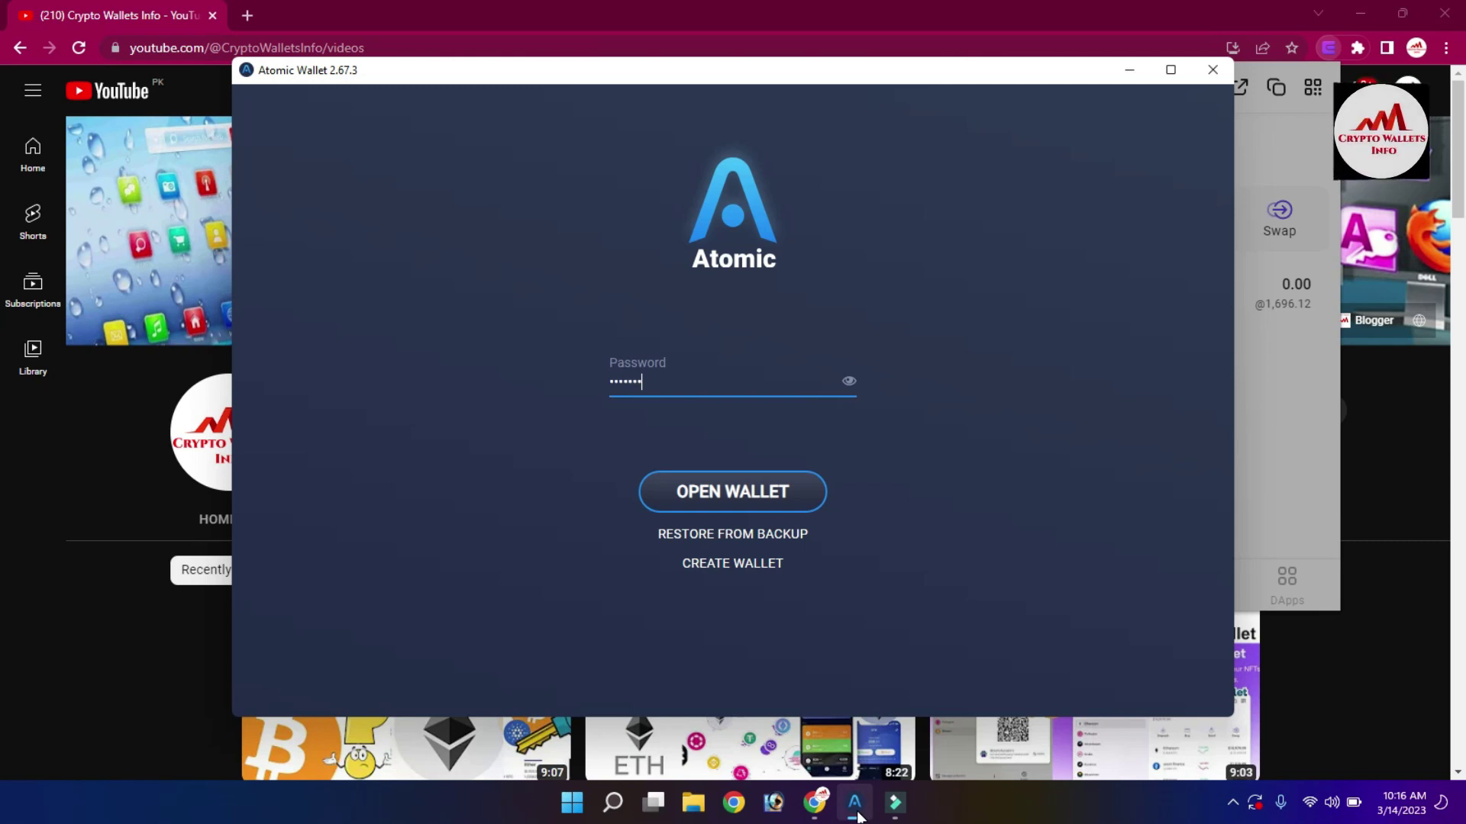
pyautogui.write('•••••••••••')
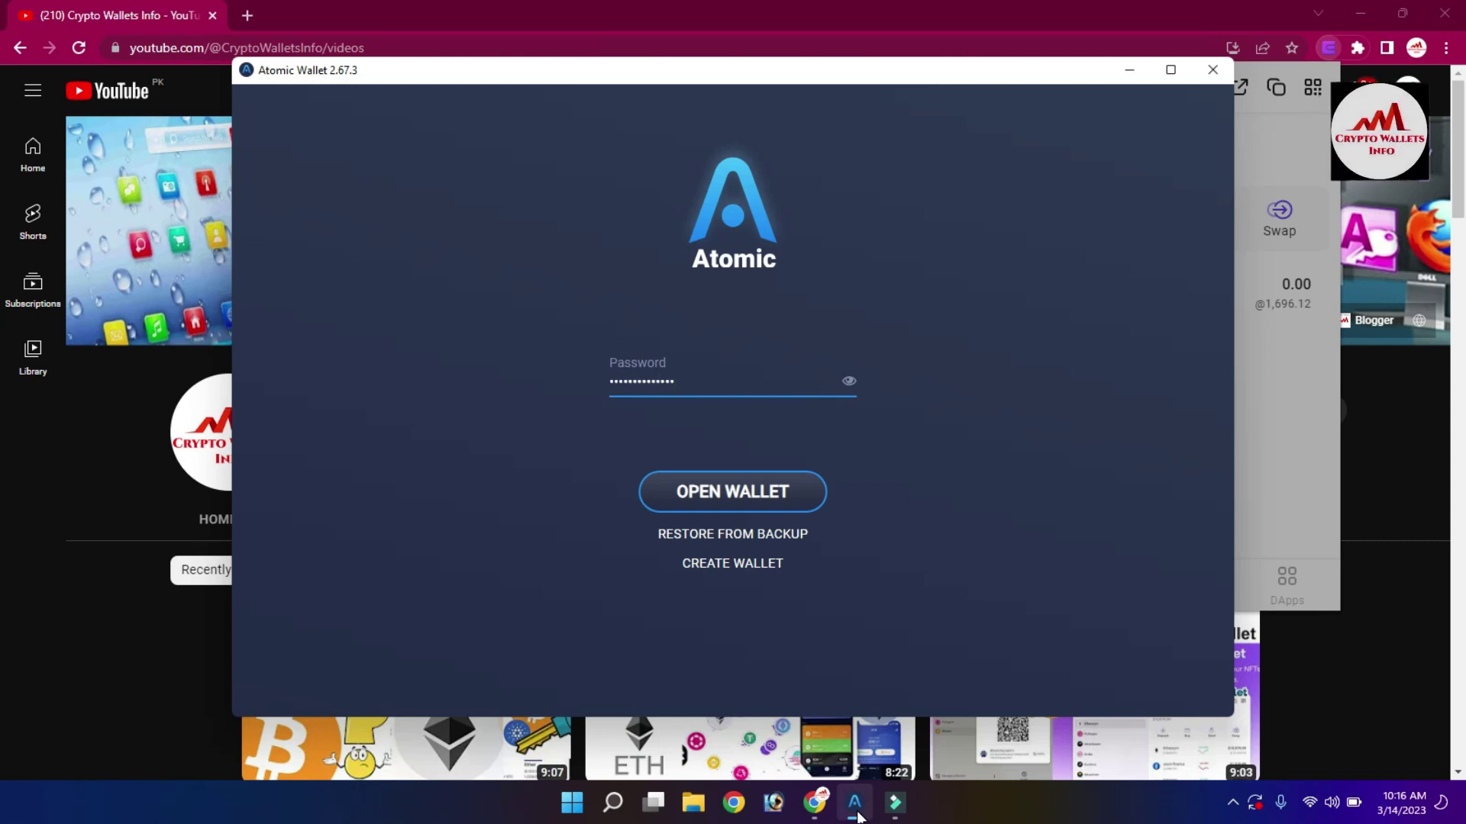
pyautogui.click(766, 516)
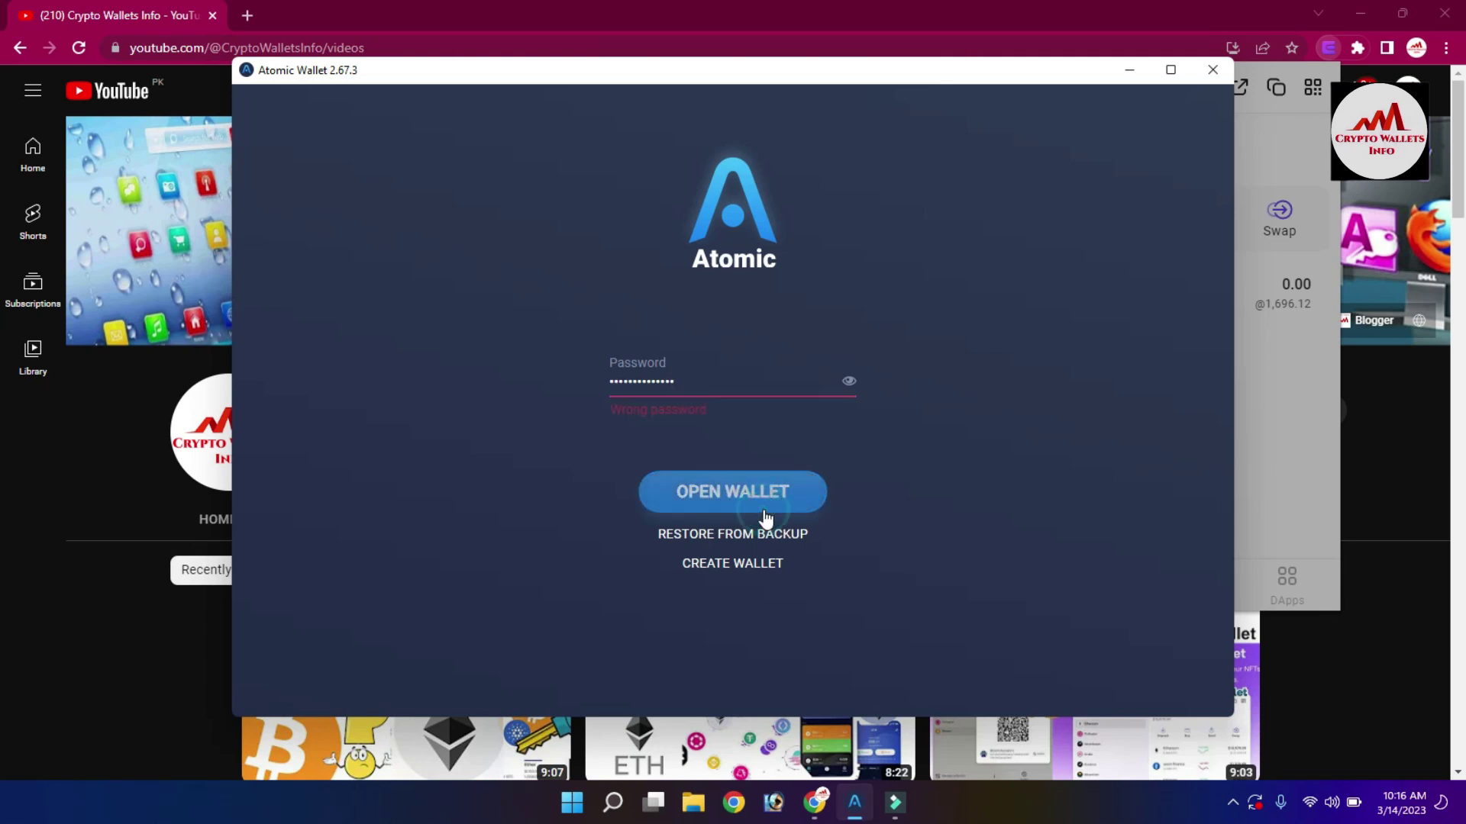
pyautogui.moveTo(726, 378); pyautogui.dragTo(506, 387)
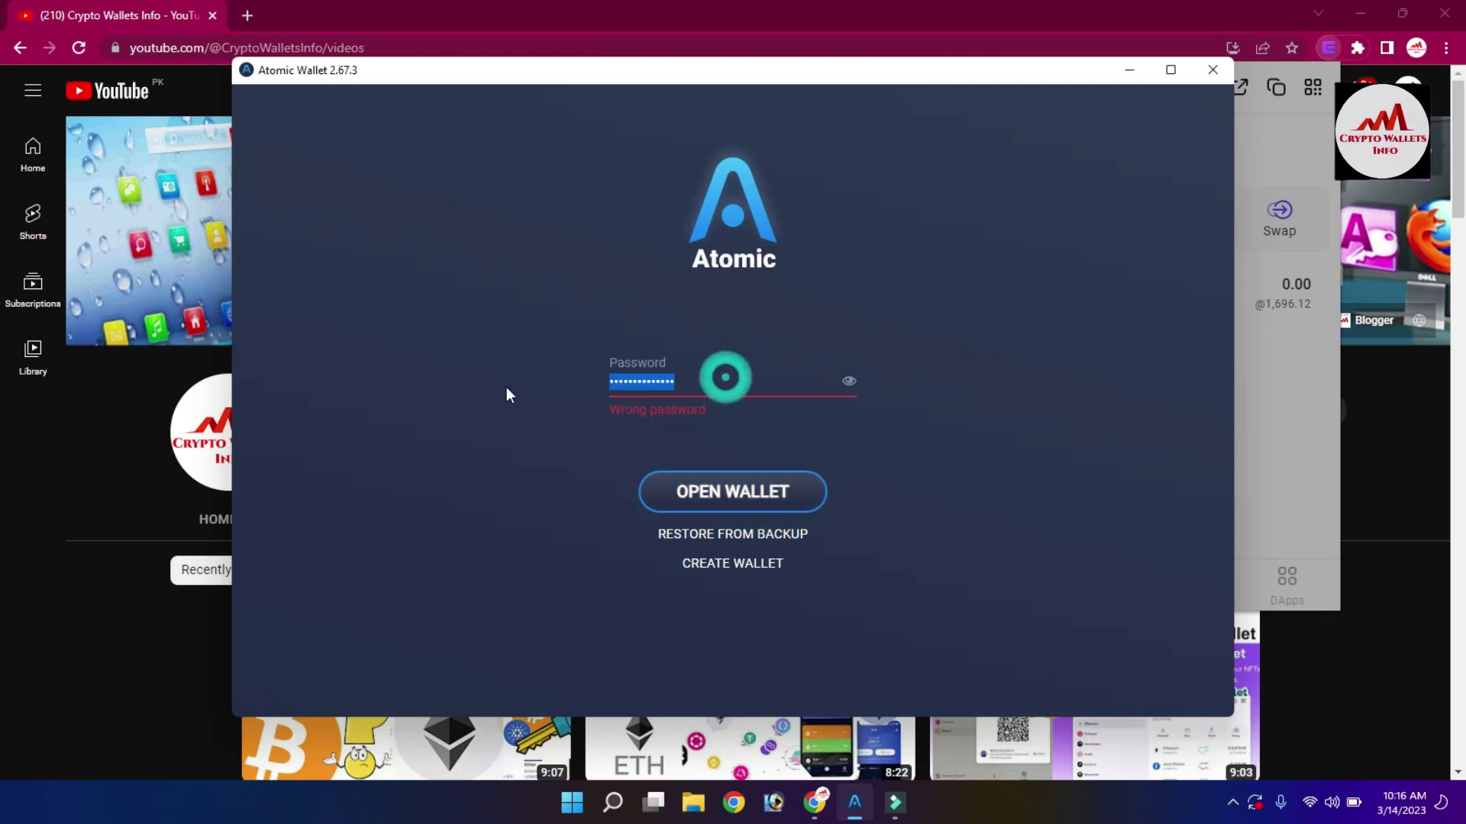
pyautogui.press('BackSpace')
pyautogui.write('•••••')
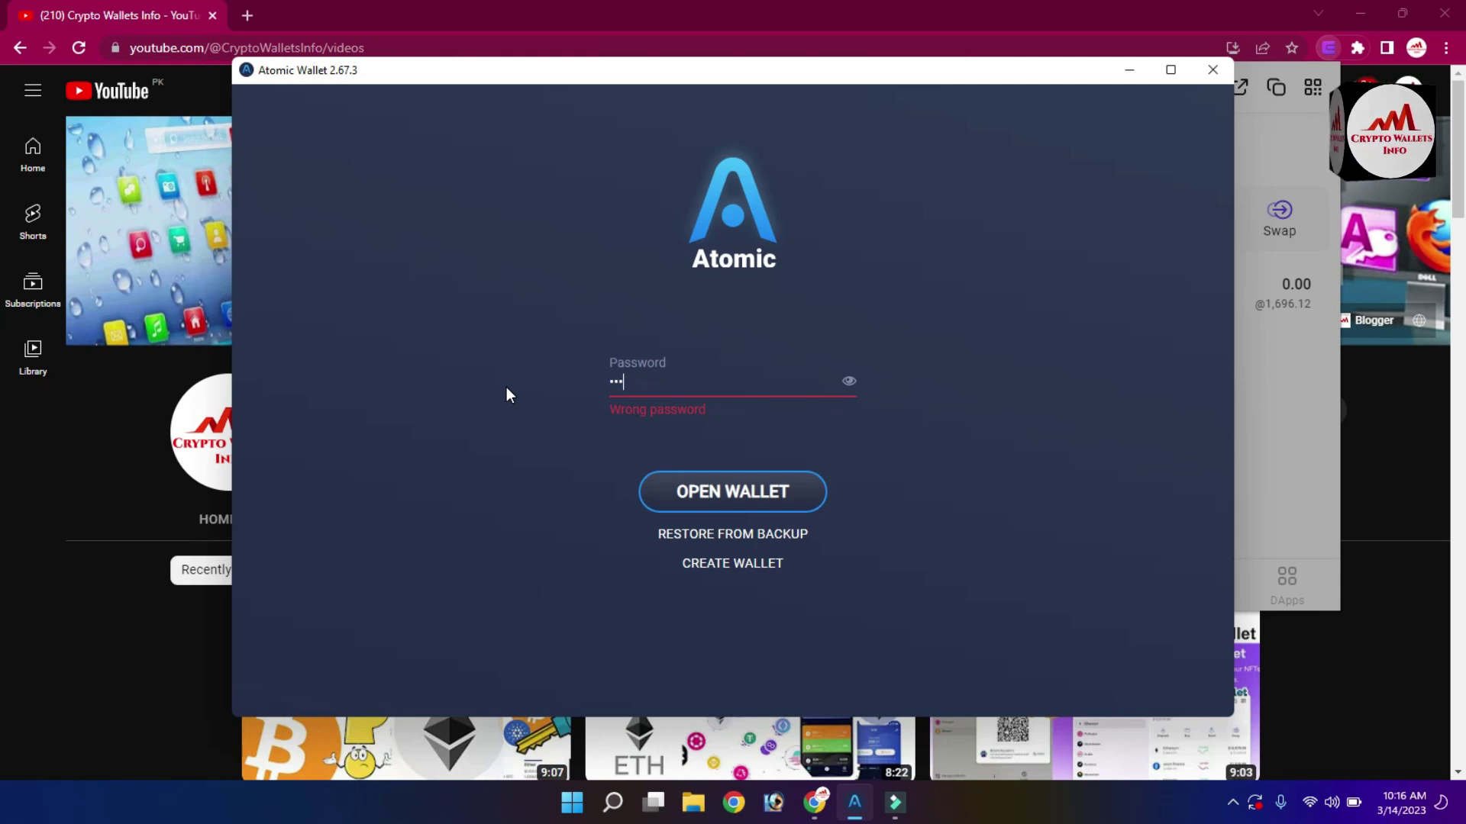
pyautogui.write('••••')
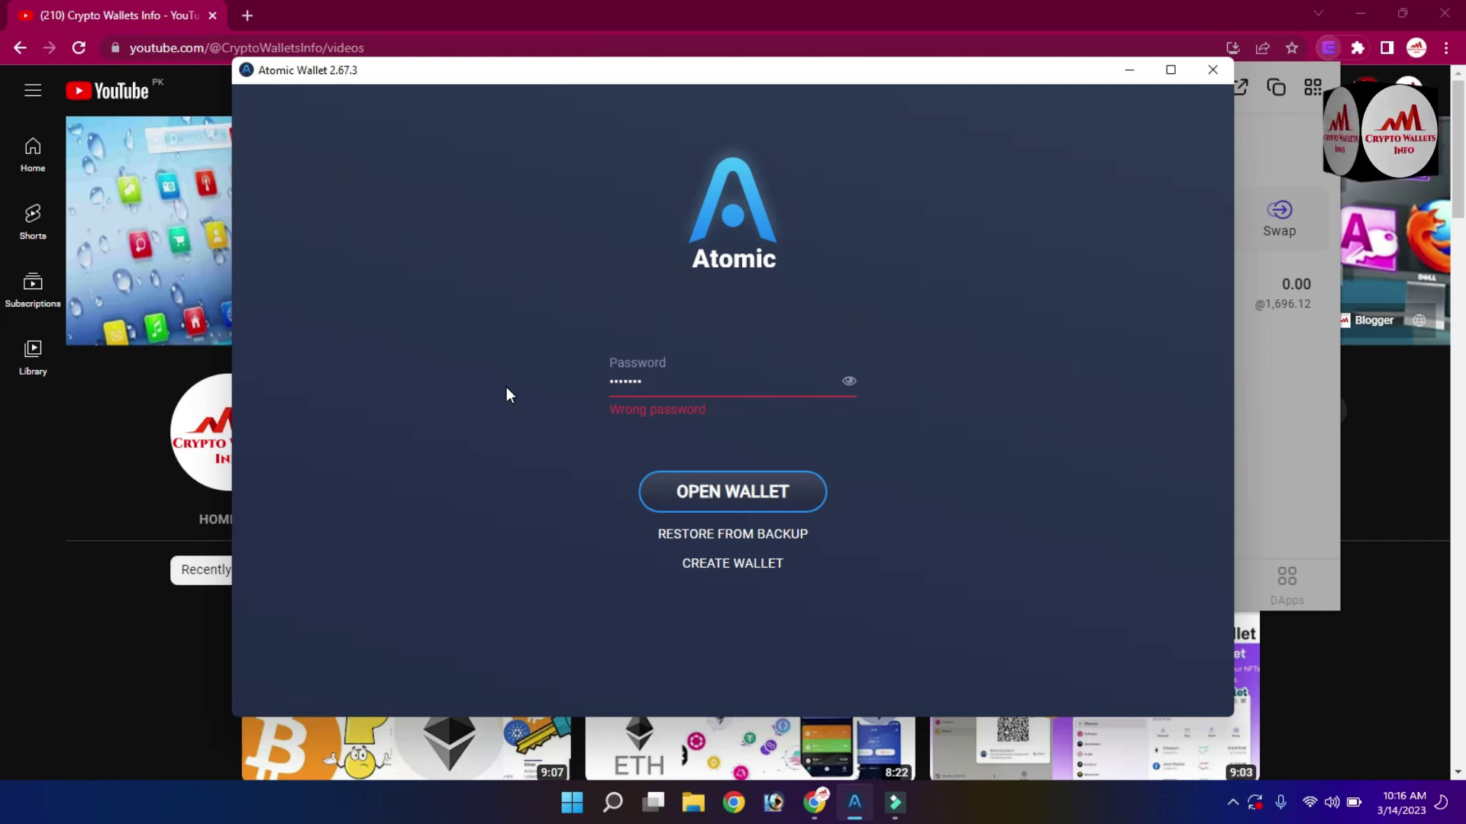
pyautogui.write('••••')
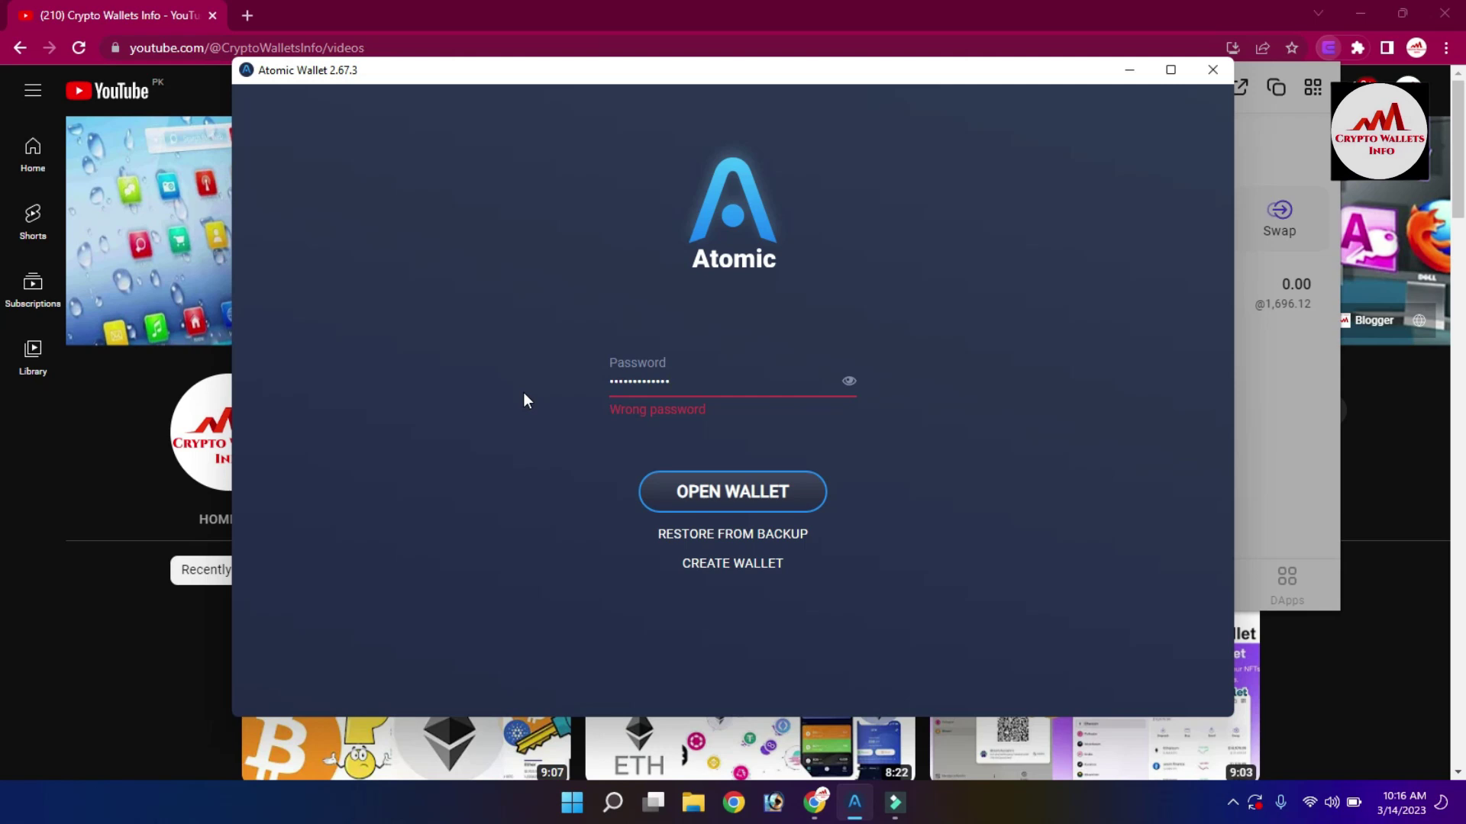
pyautogui.click(724, 500)
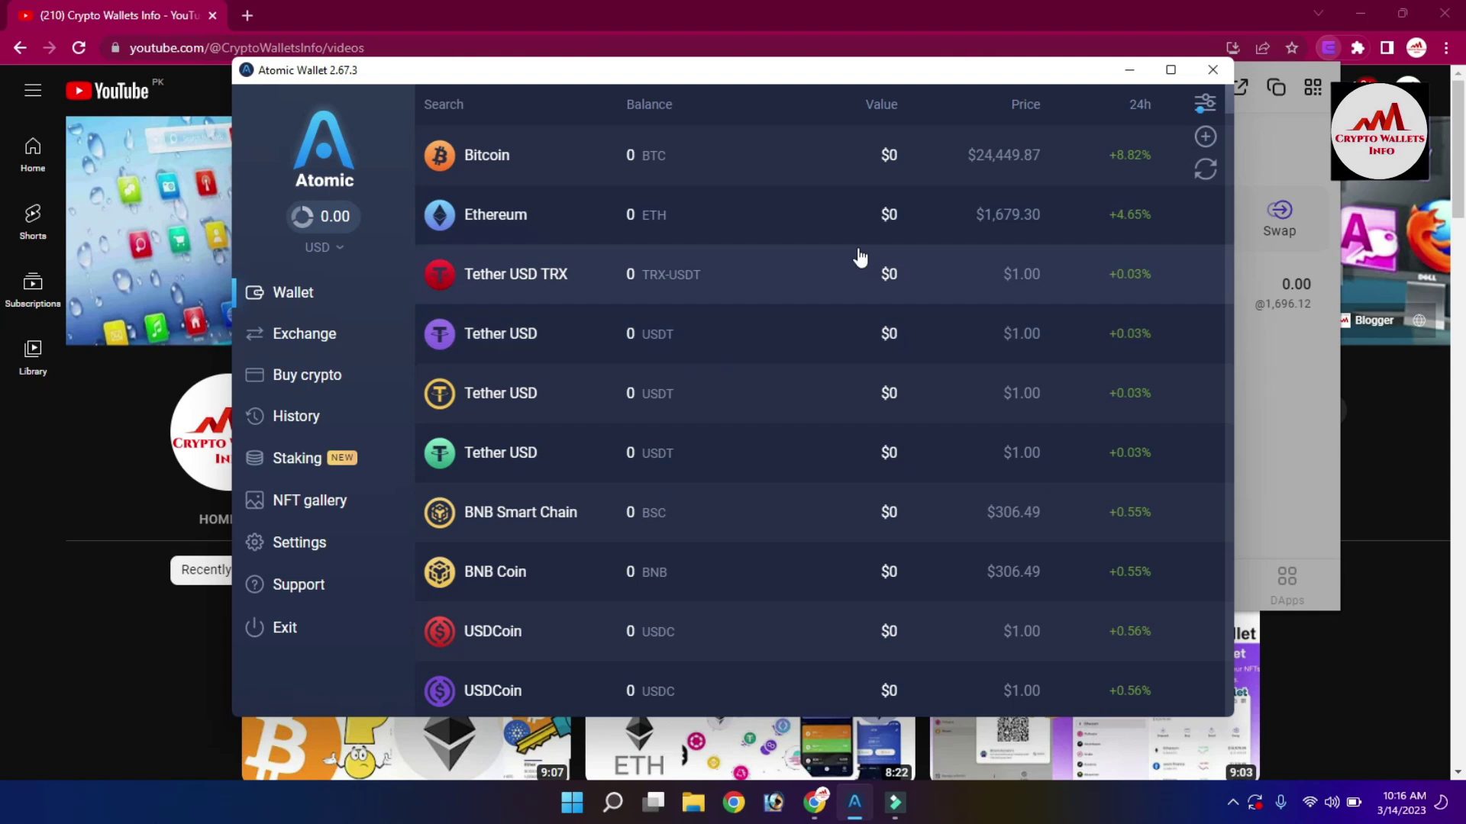
# Reveal Atomic Wallet's keys under Settings > Private Keys by confirming the wallet password.
pyautogui.moveTo(820, 81); pyautogui.dragTo(885, 124)
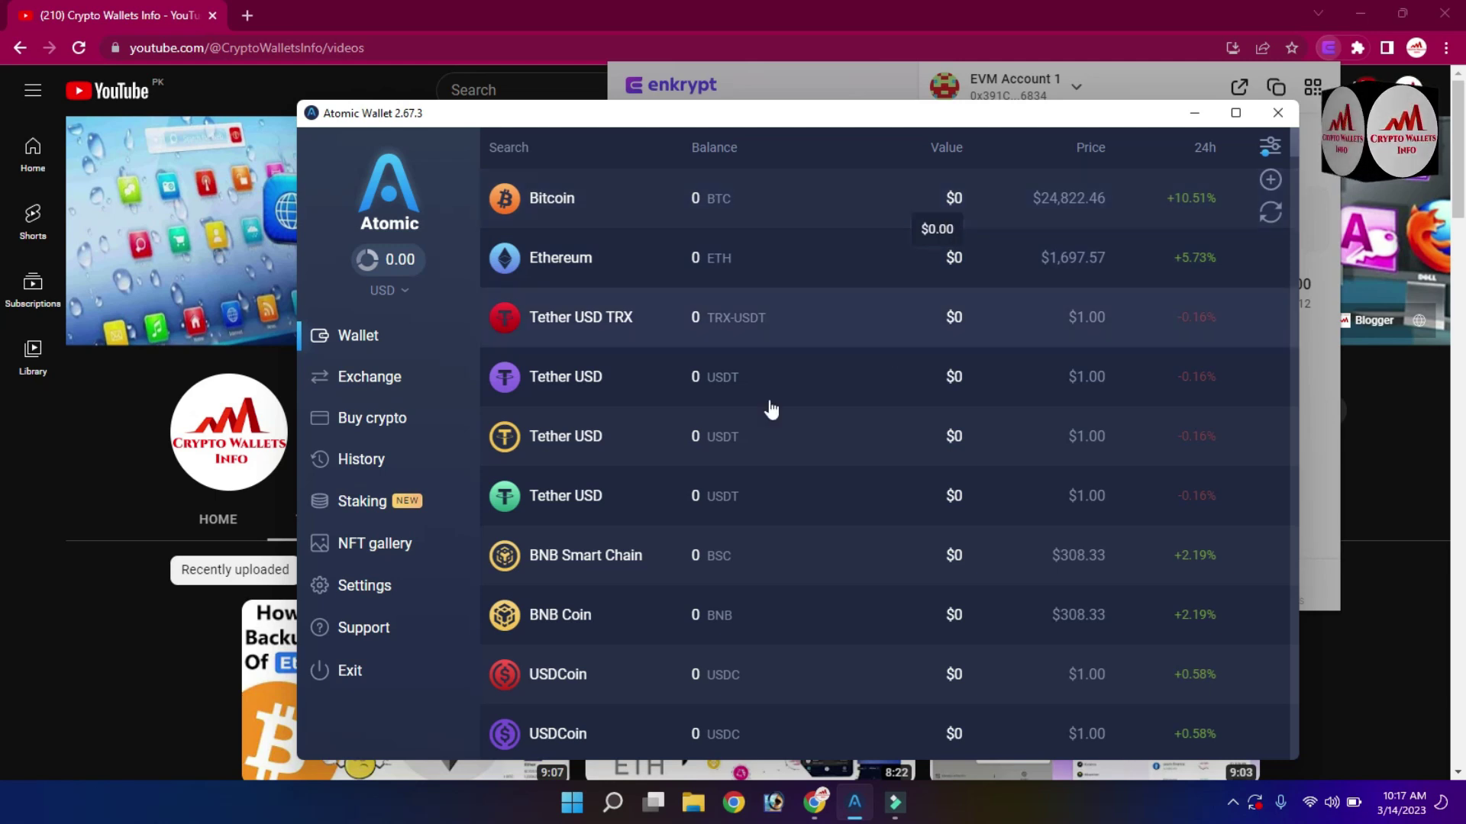
pyautogui.click(406, 592)
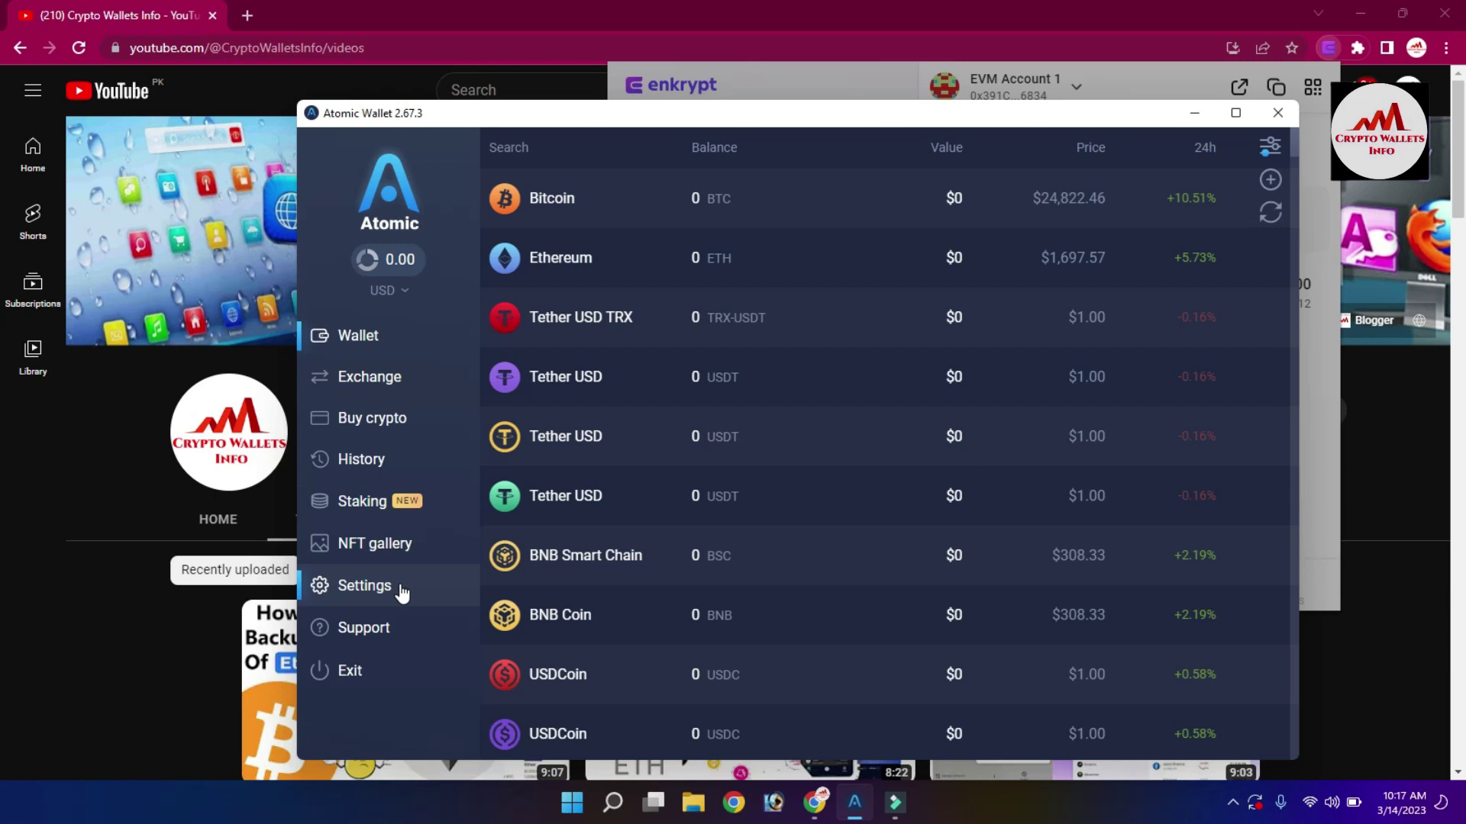
pyautogui.click(402, 591)
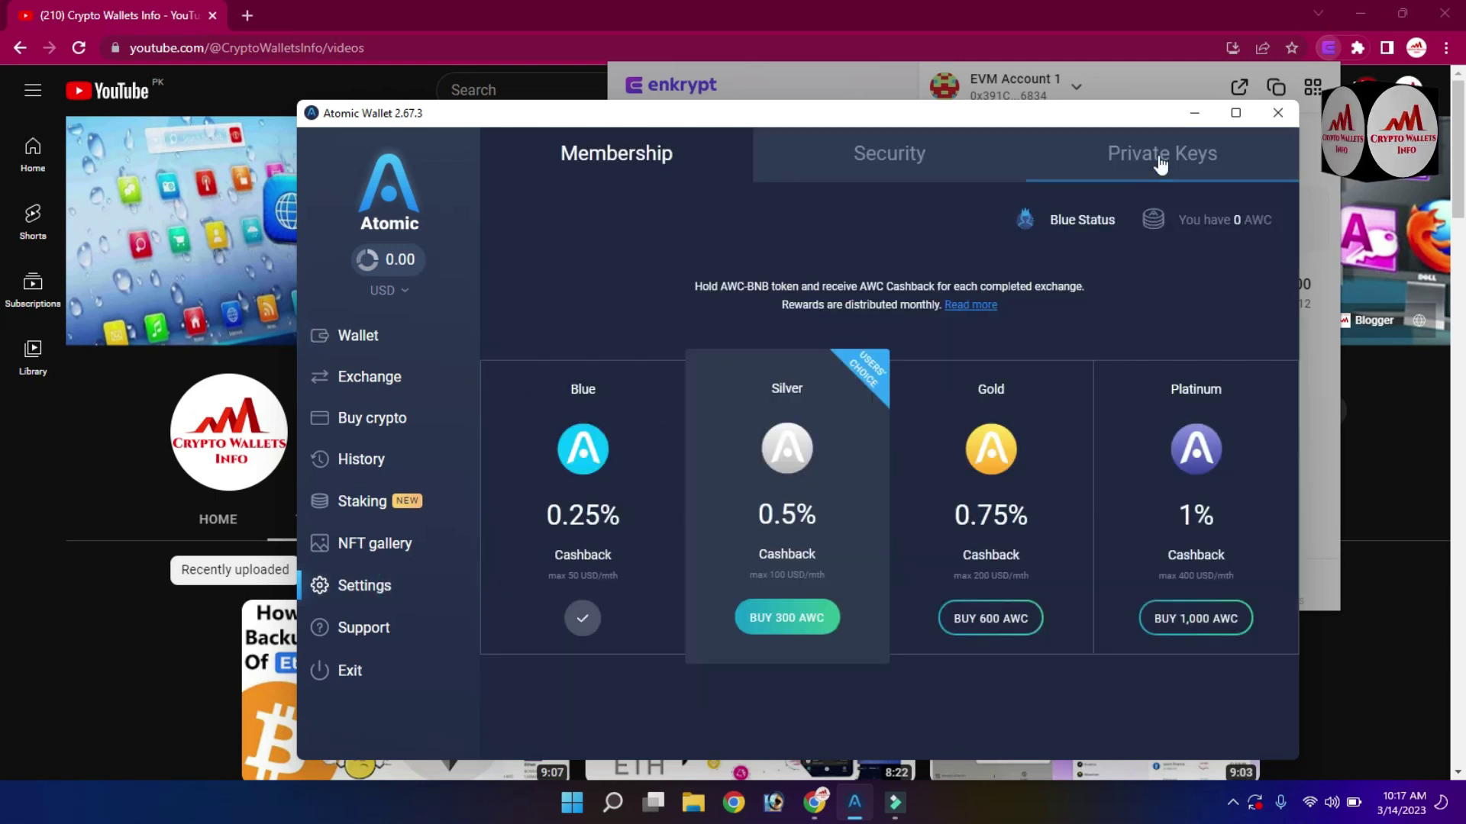
pyautogui.click(1183, 148)
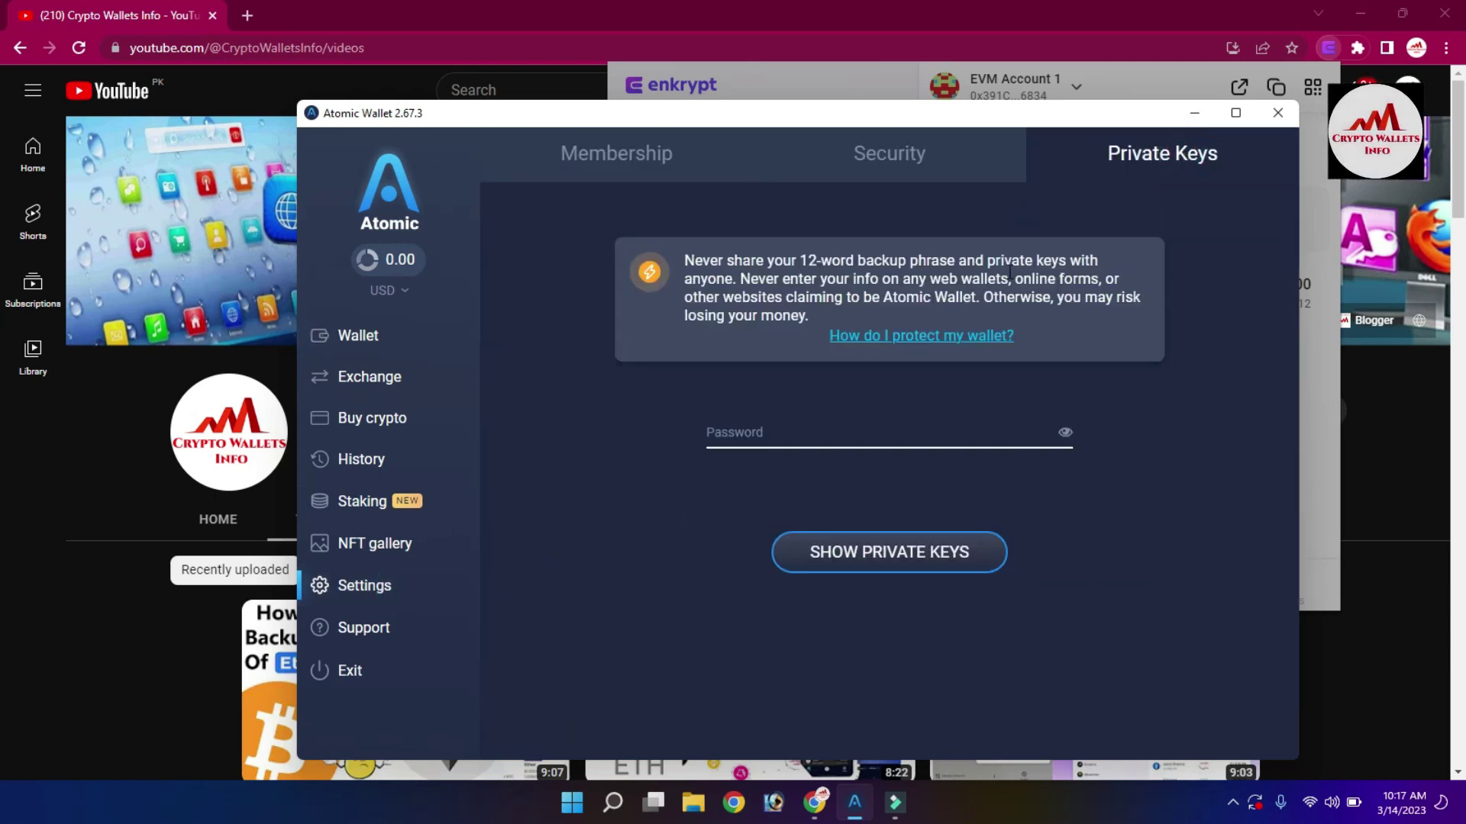
pyautogui.click(782, 427)
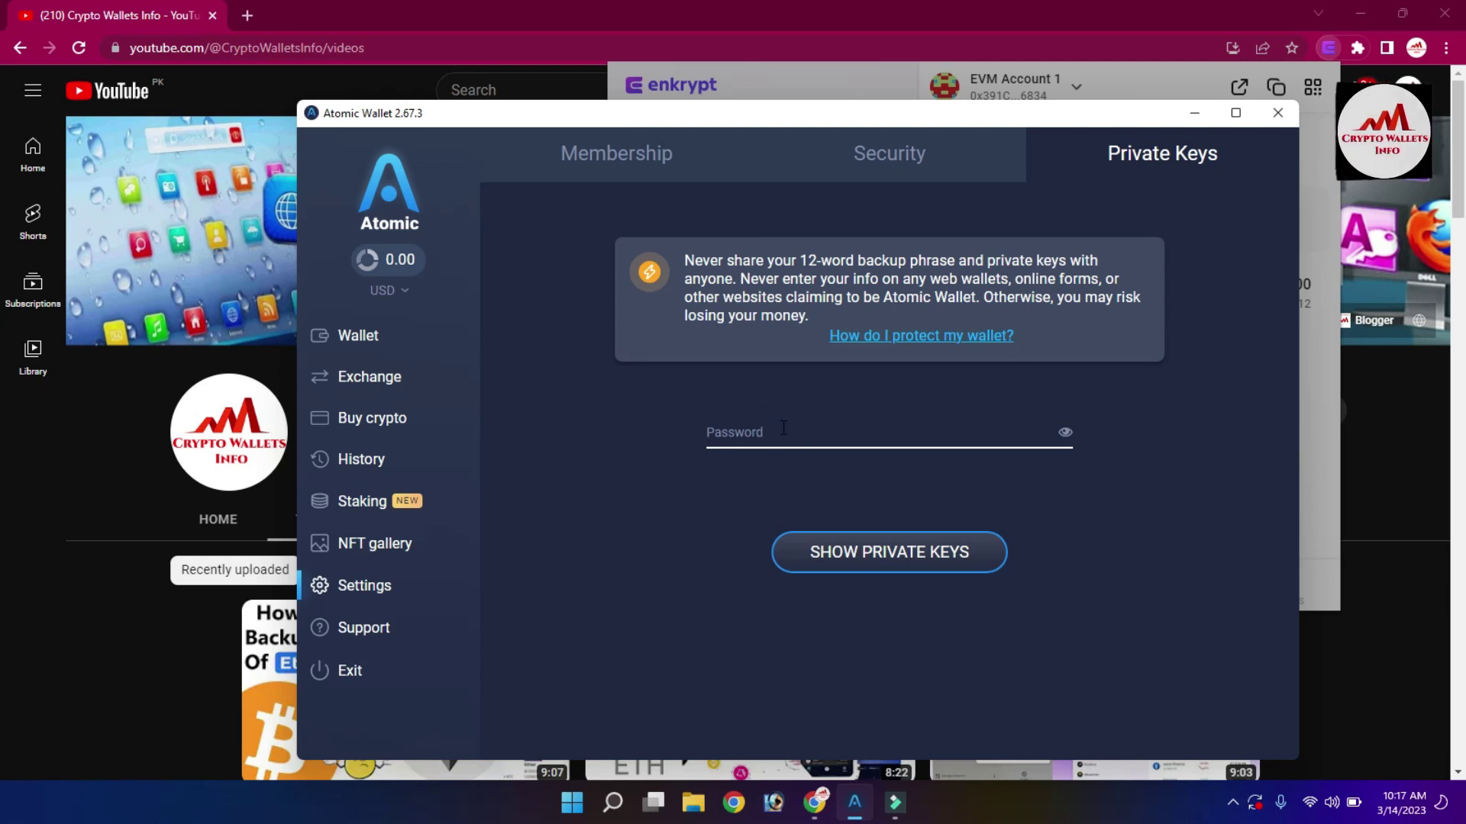
pyautogui.write('1')
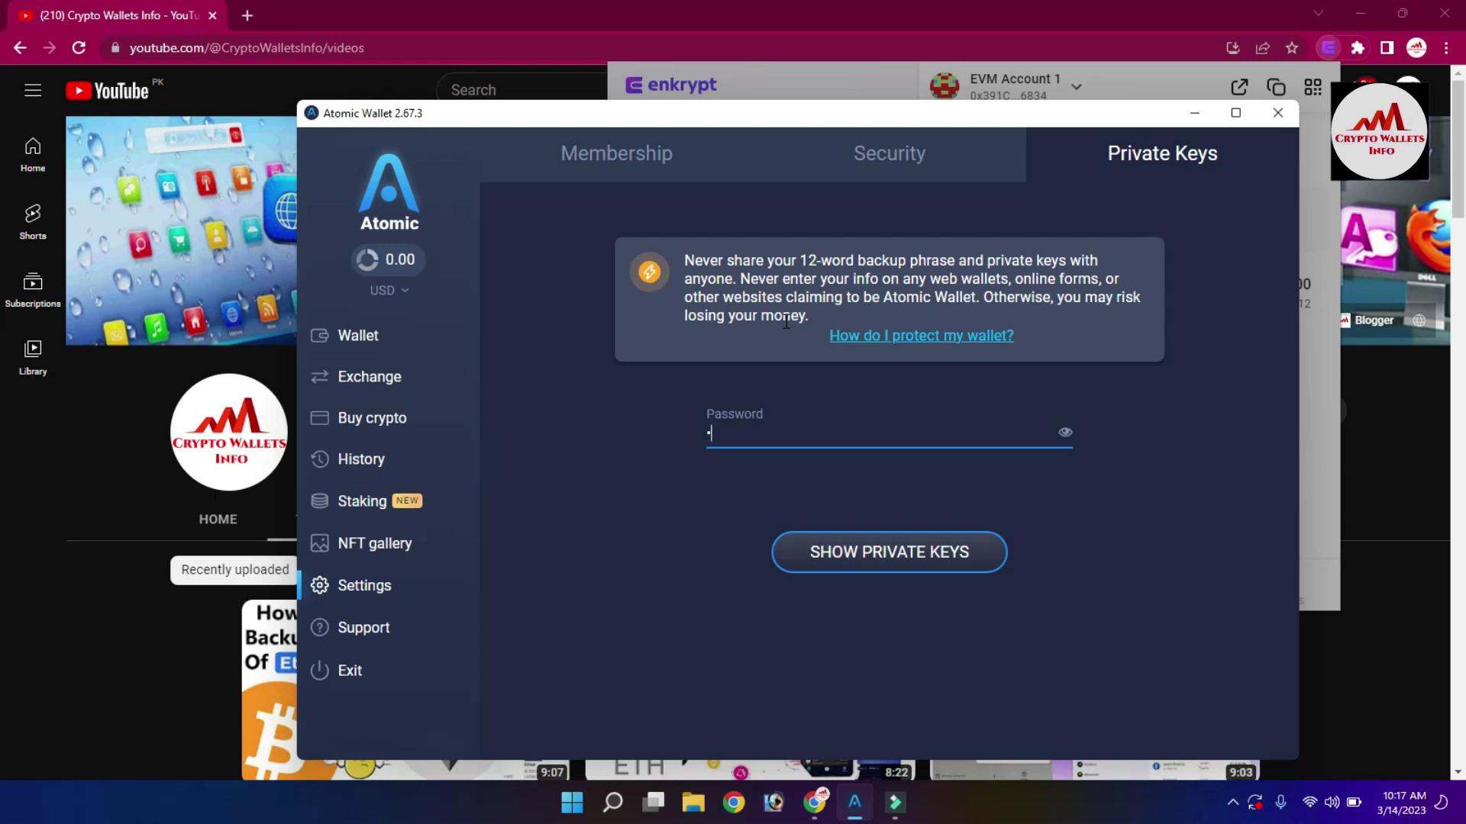
pyautogui.write('2345')
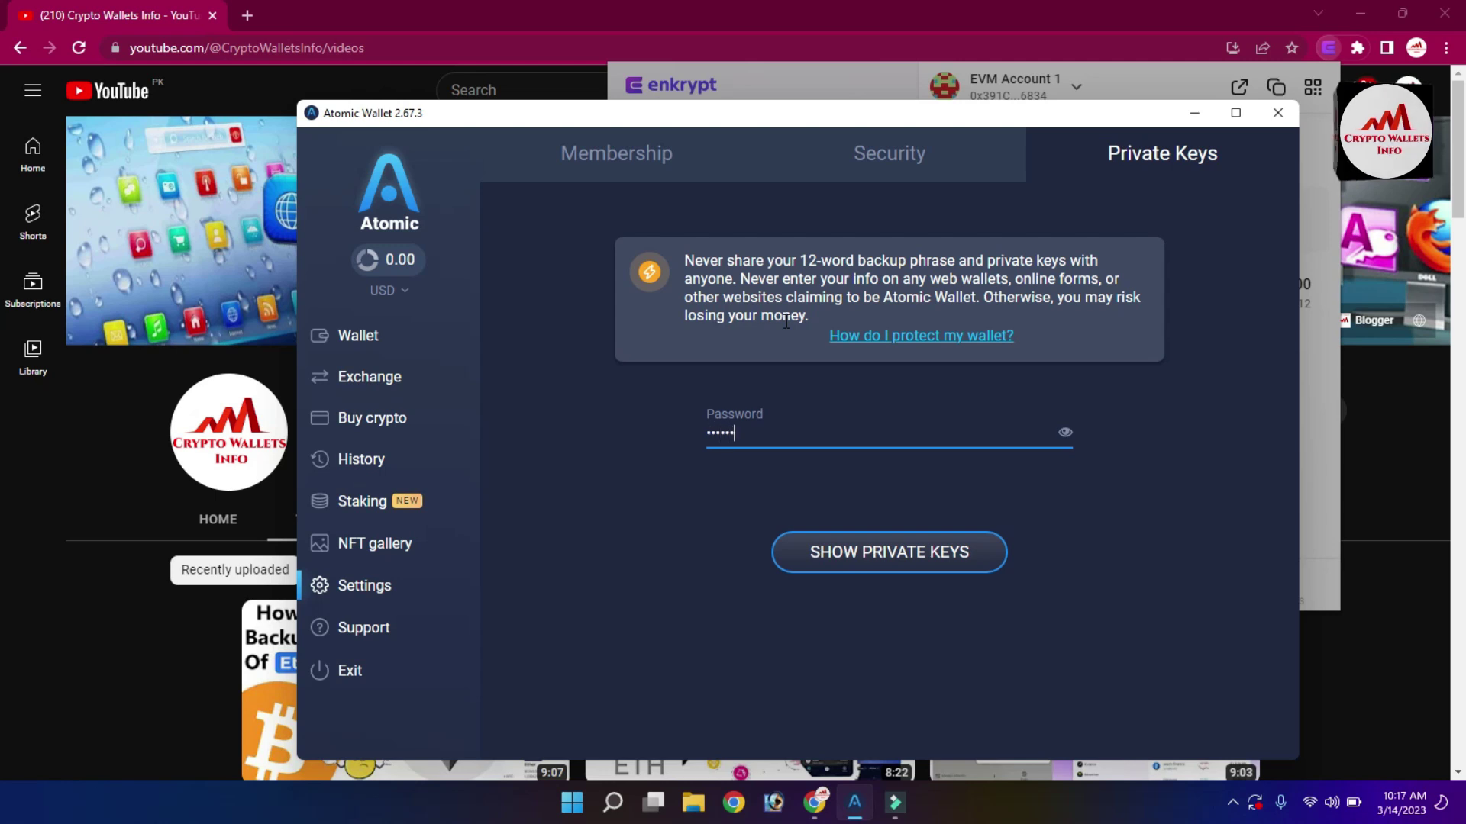
pyautogui.write('67890123')
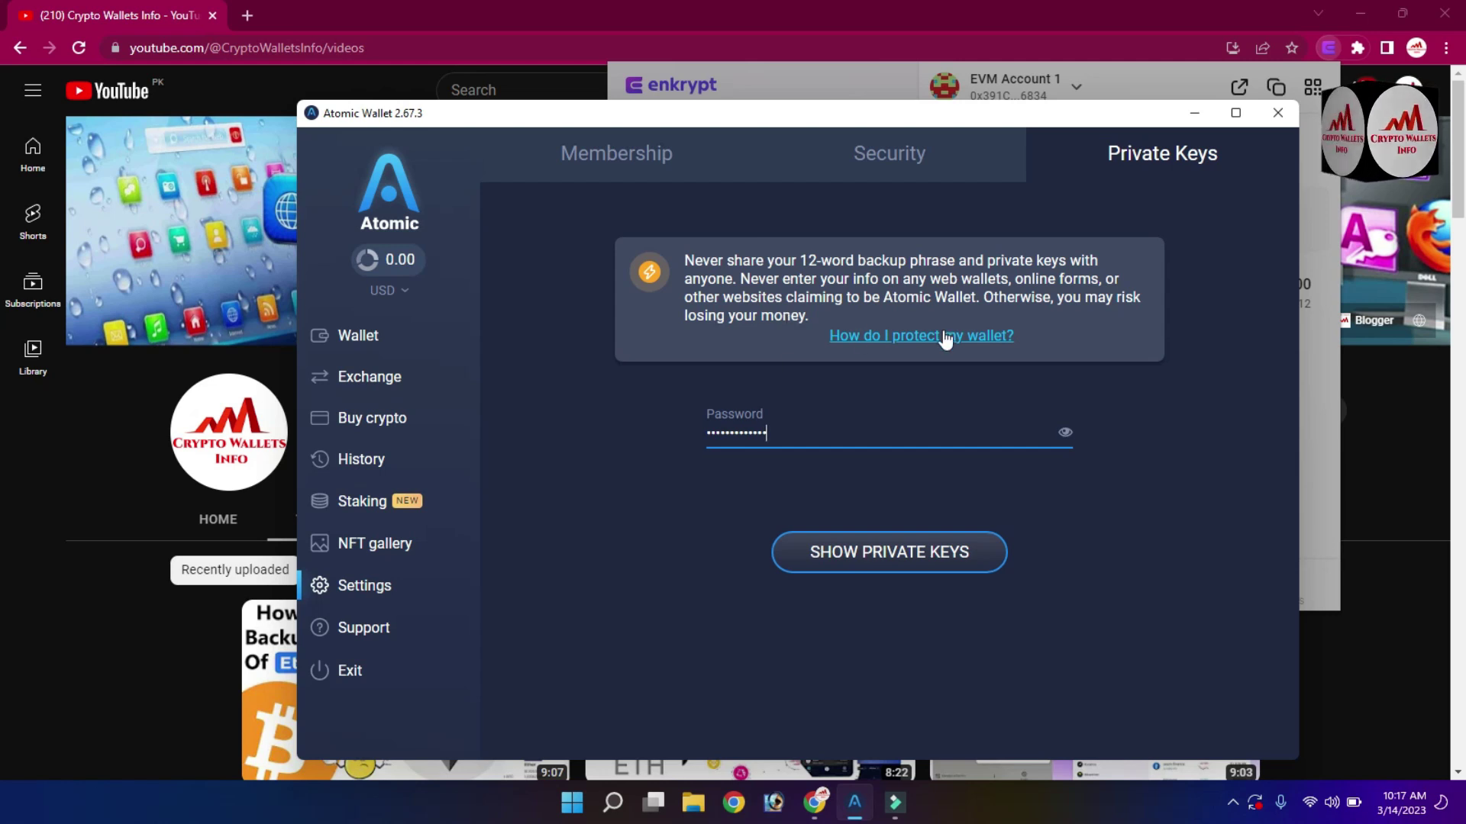
pyautogui.click(907, 562)
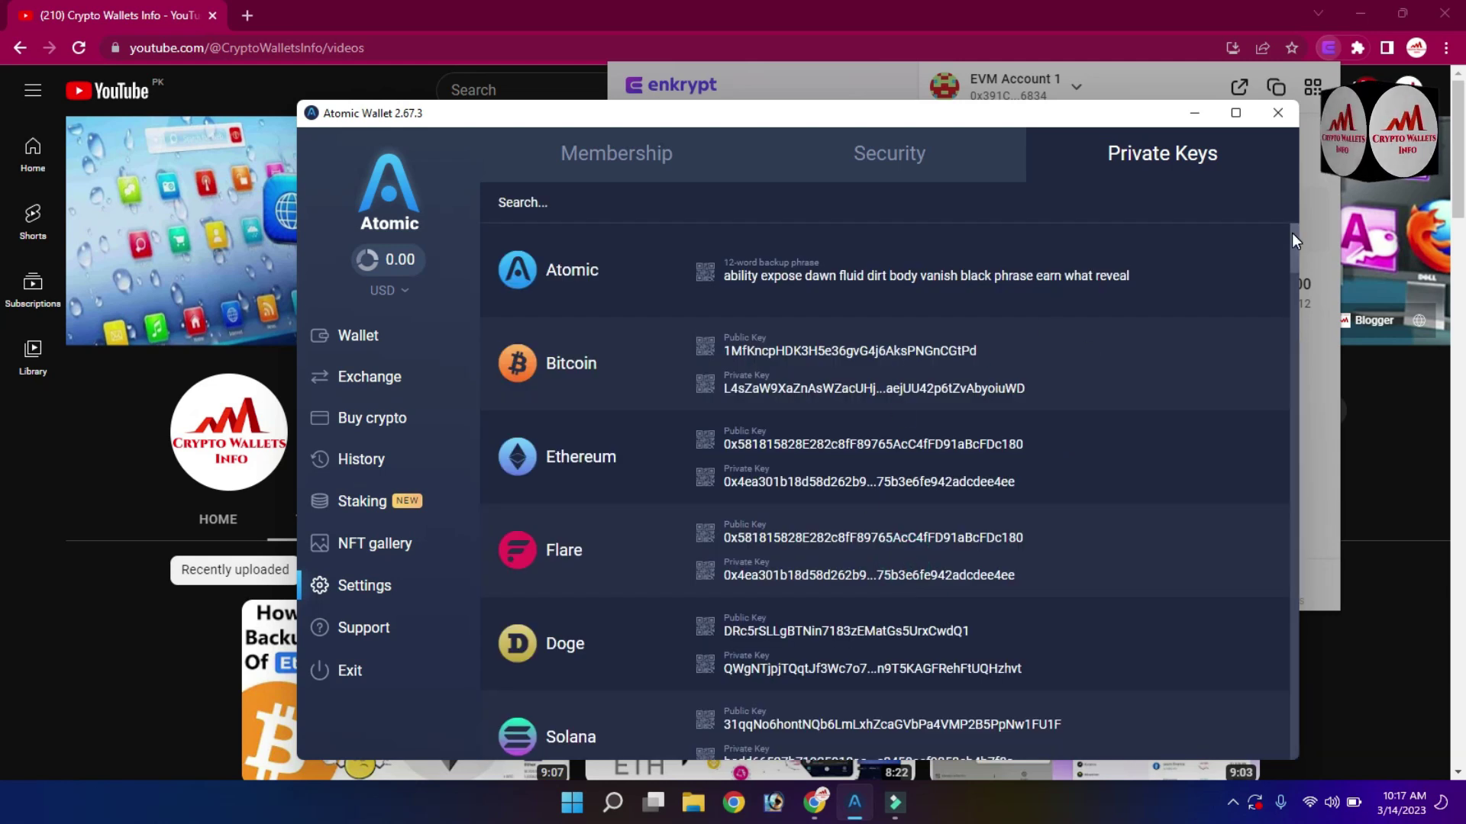
# Copy the Ethereum private key from Atomic Wallet and bring the Enkrypt window forward.
pyautogui.moveTo(1294, 267)
pyautogui.mouseDown()
pyautogui.moveTo(1293, 338)
pyautogui.moveTo(1299, 244)
pyautogui.mouseUp()
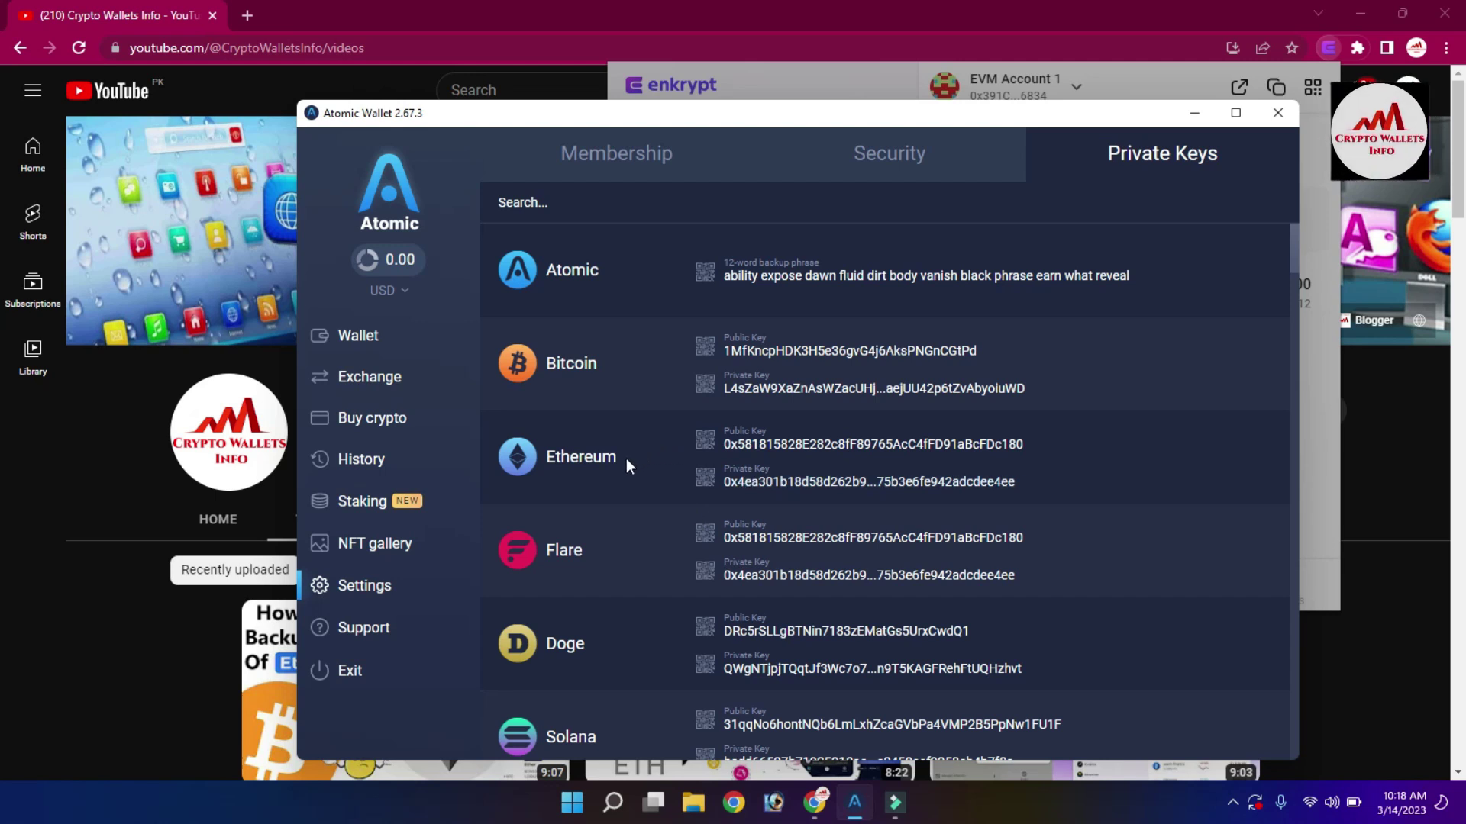
pyautogui.moveTo(626, 458); pyautogui.dragTo(512, 461)
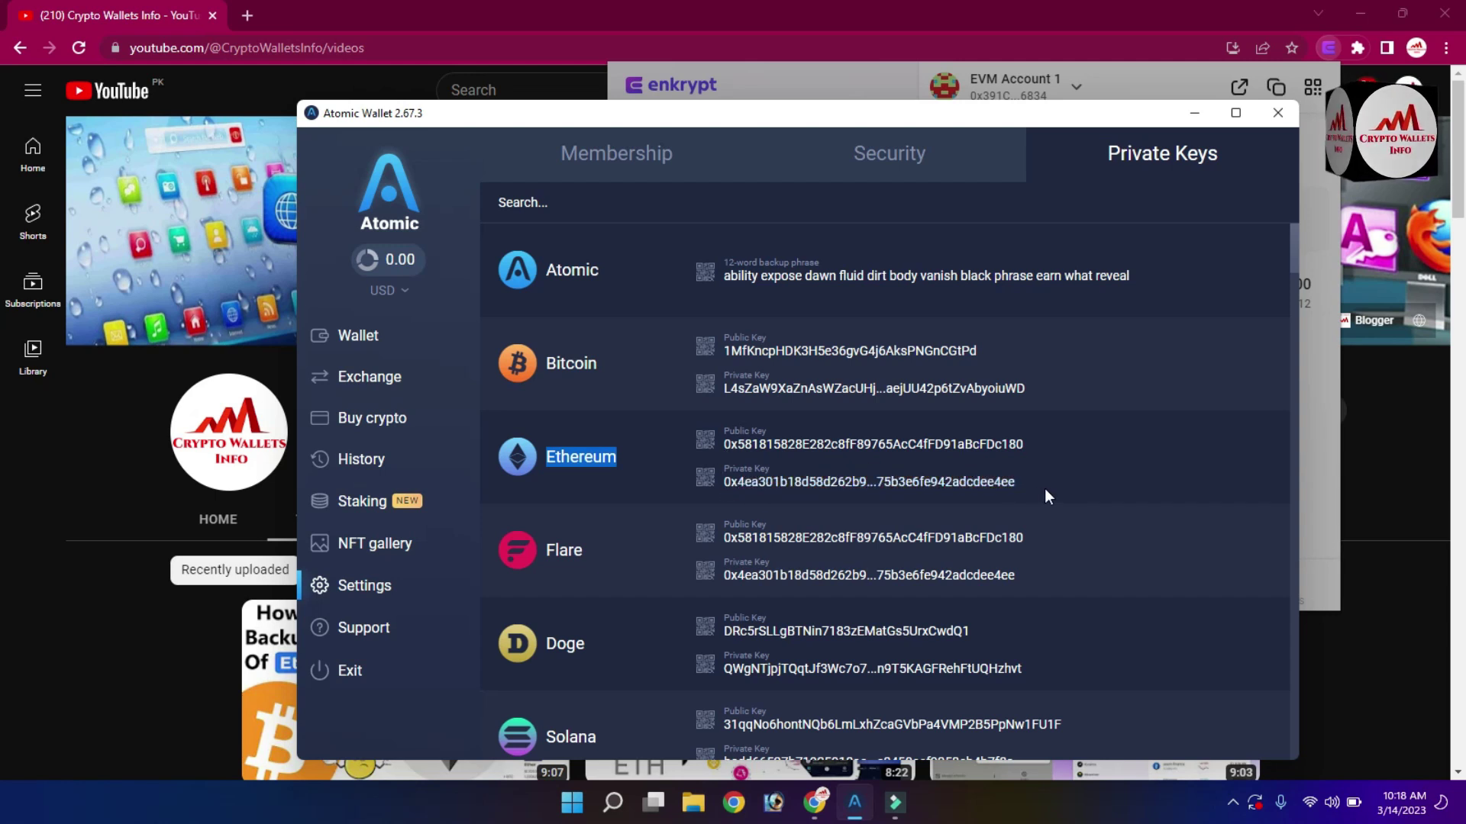
pyautogui.moveTo(1042, 488); pyautogui.dragTo(727, 493)
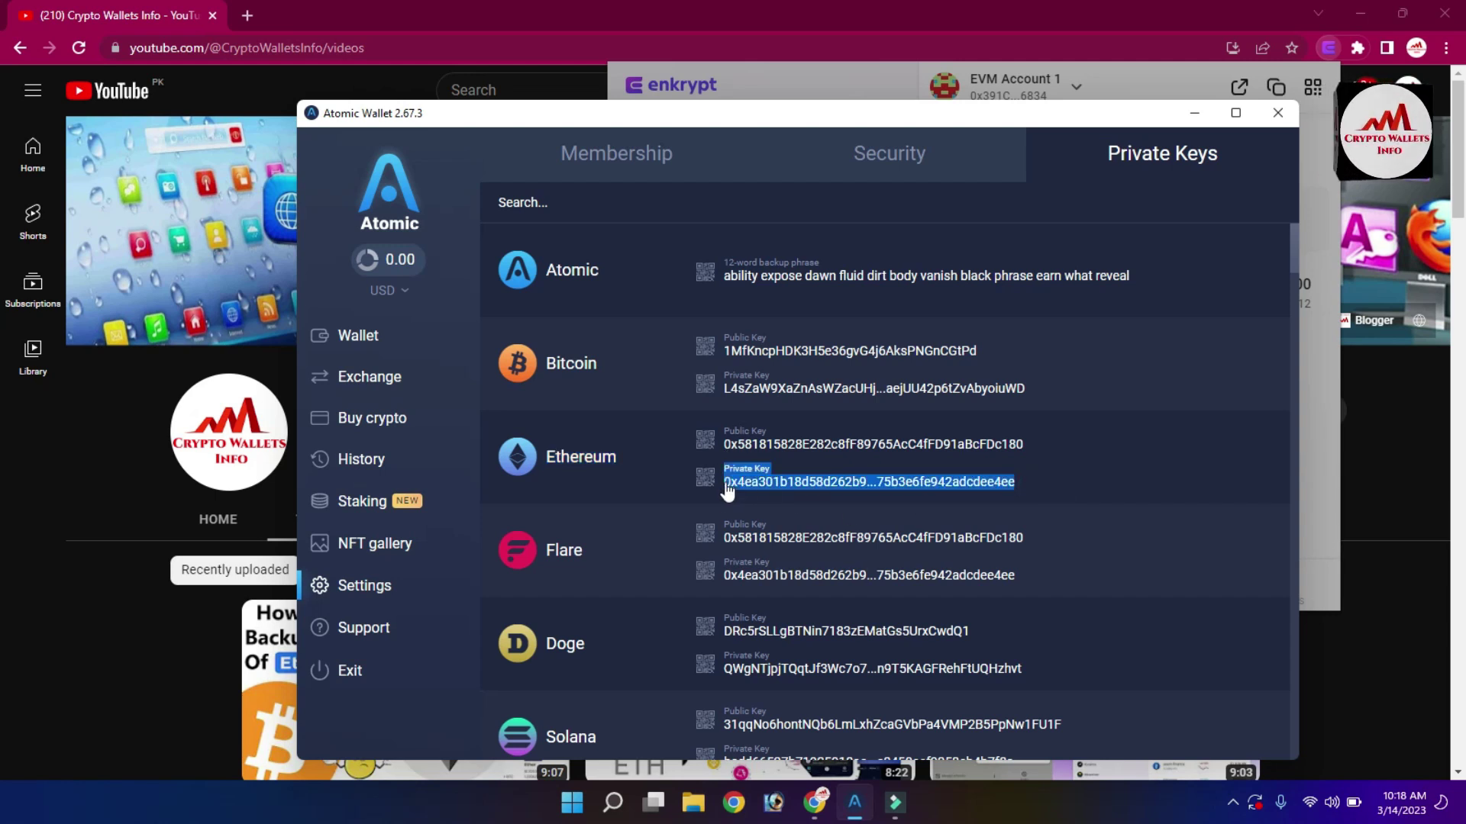
pyautogui.click(1084, 456)
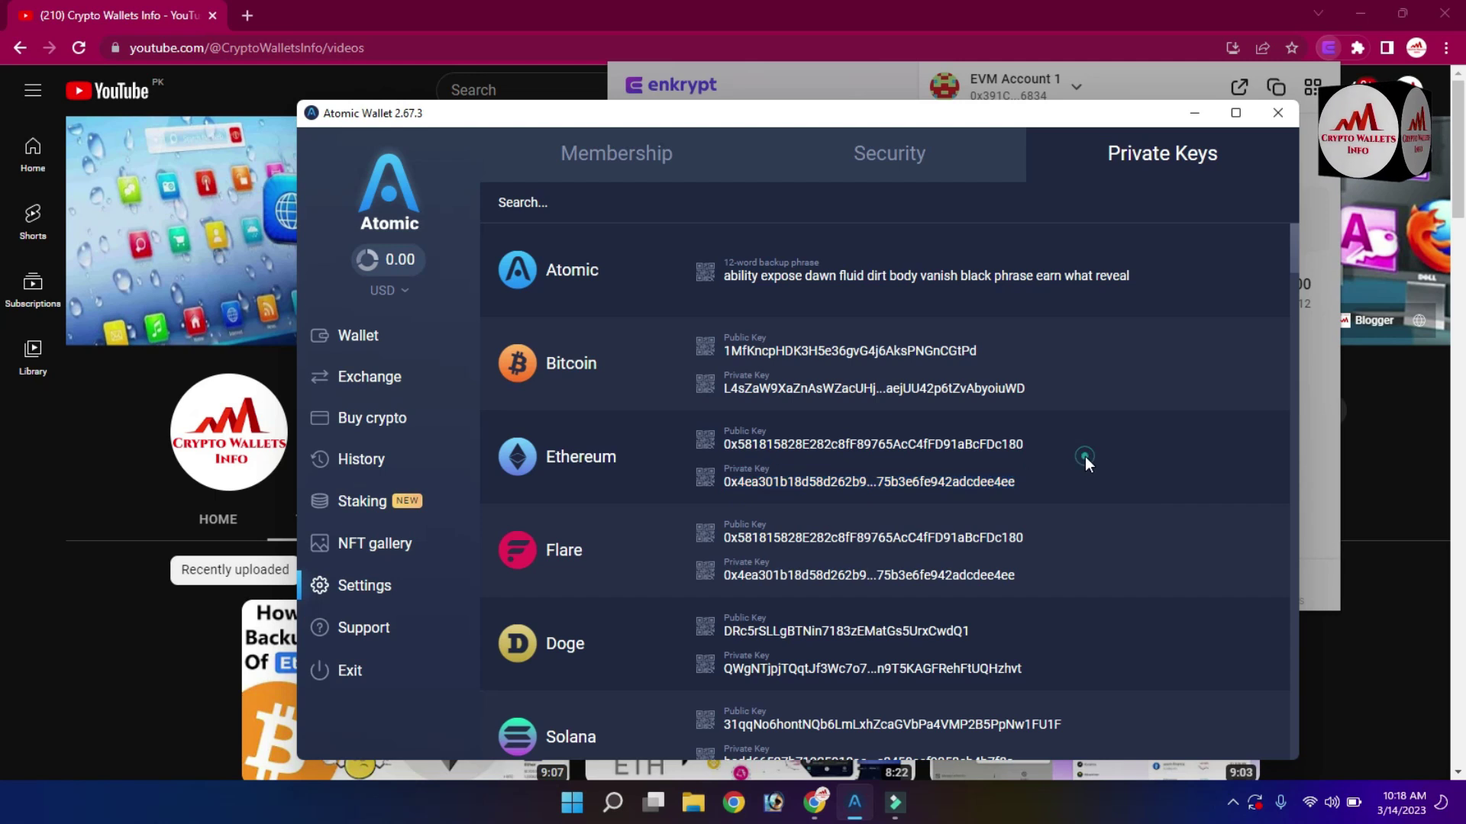
pyautogui.click(875, 486)
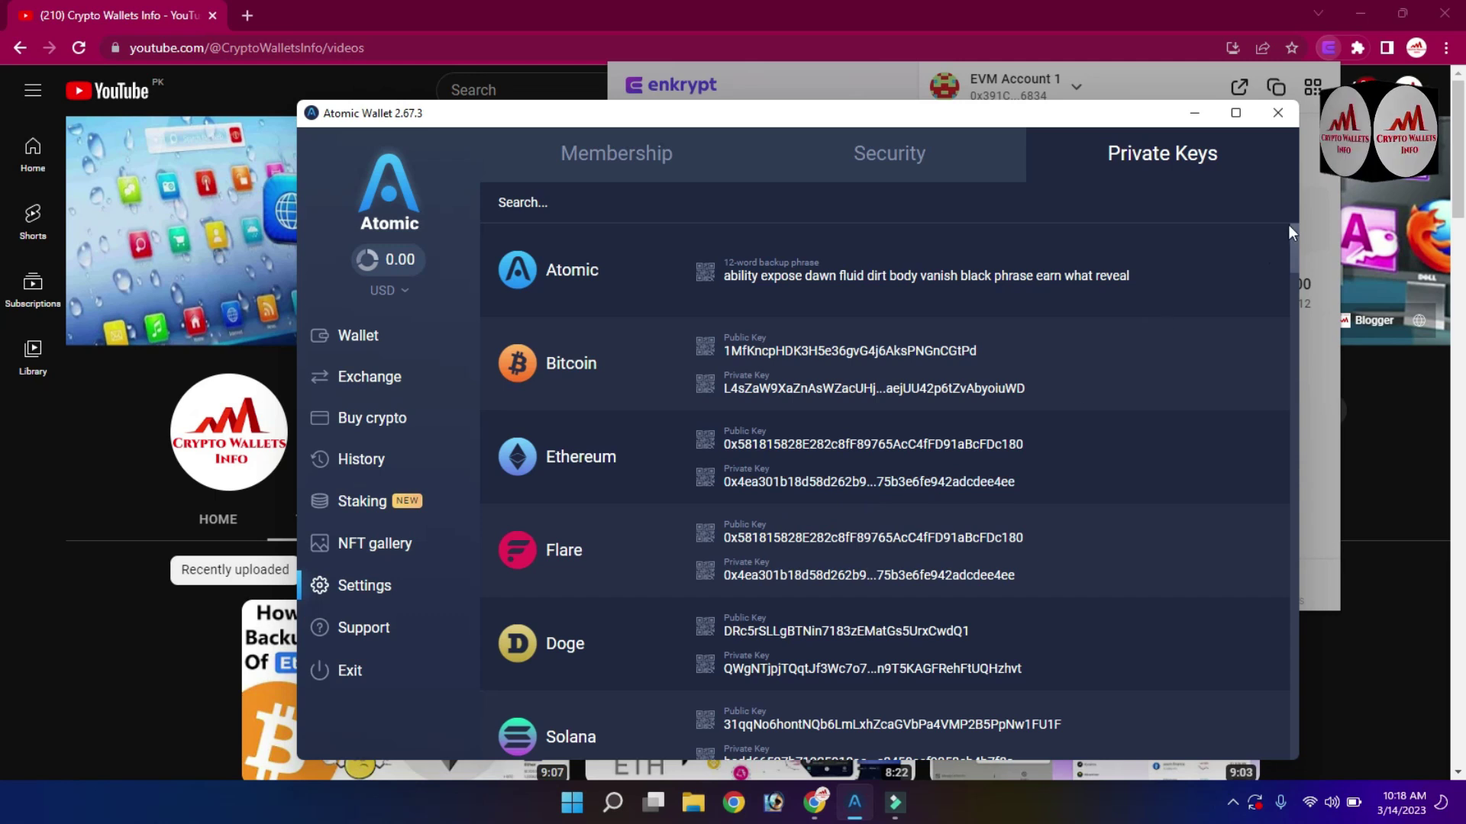
pyautogui.click(1321, 200)
pyautogui.click(1321, 200)
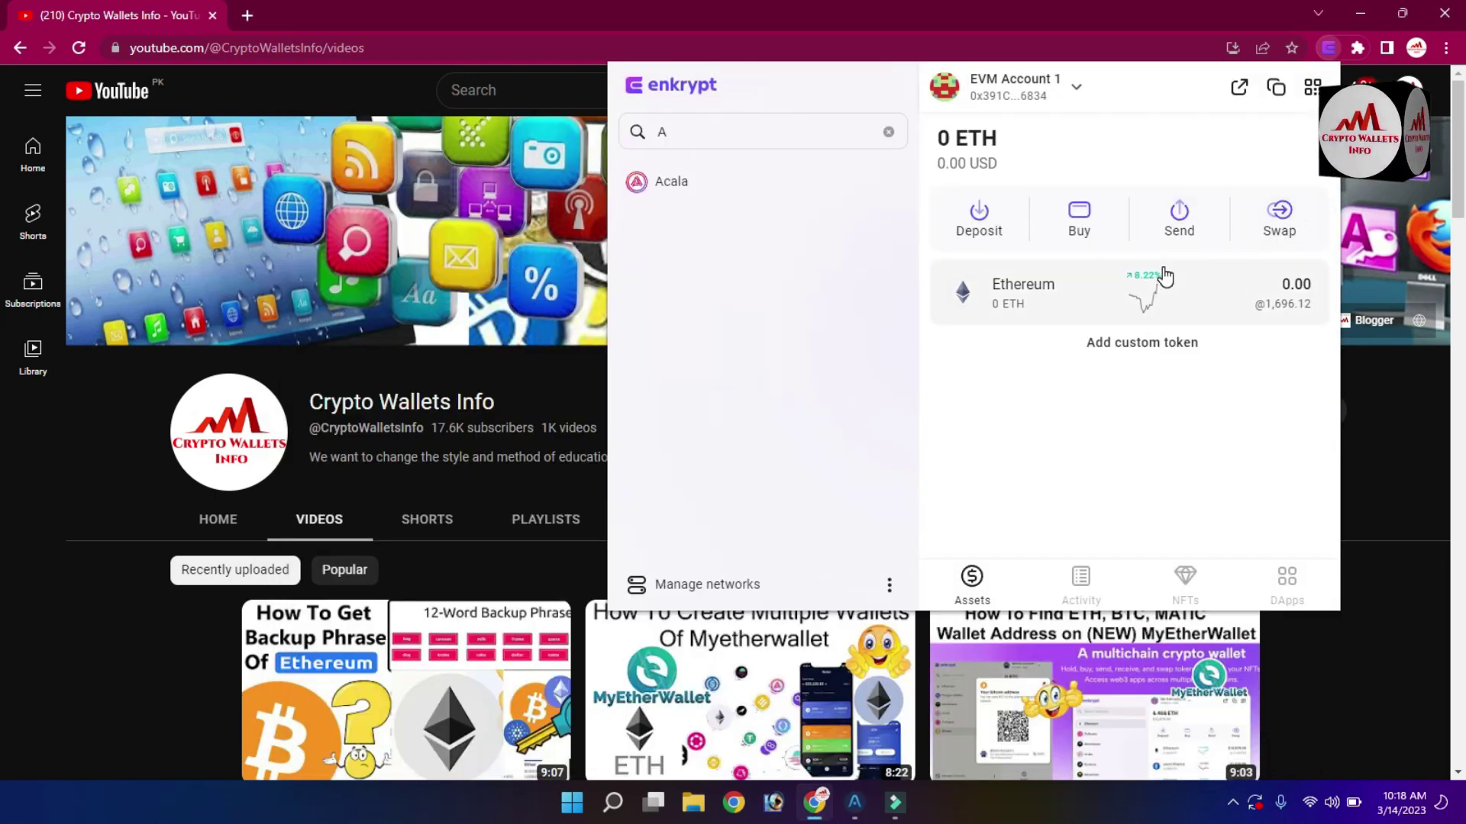
# Paste the Ethereum private key into Enkrypt's private-key import form and submit it.
pyautogui.click(1073, 92)
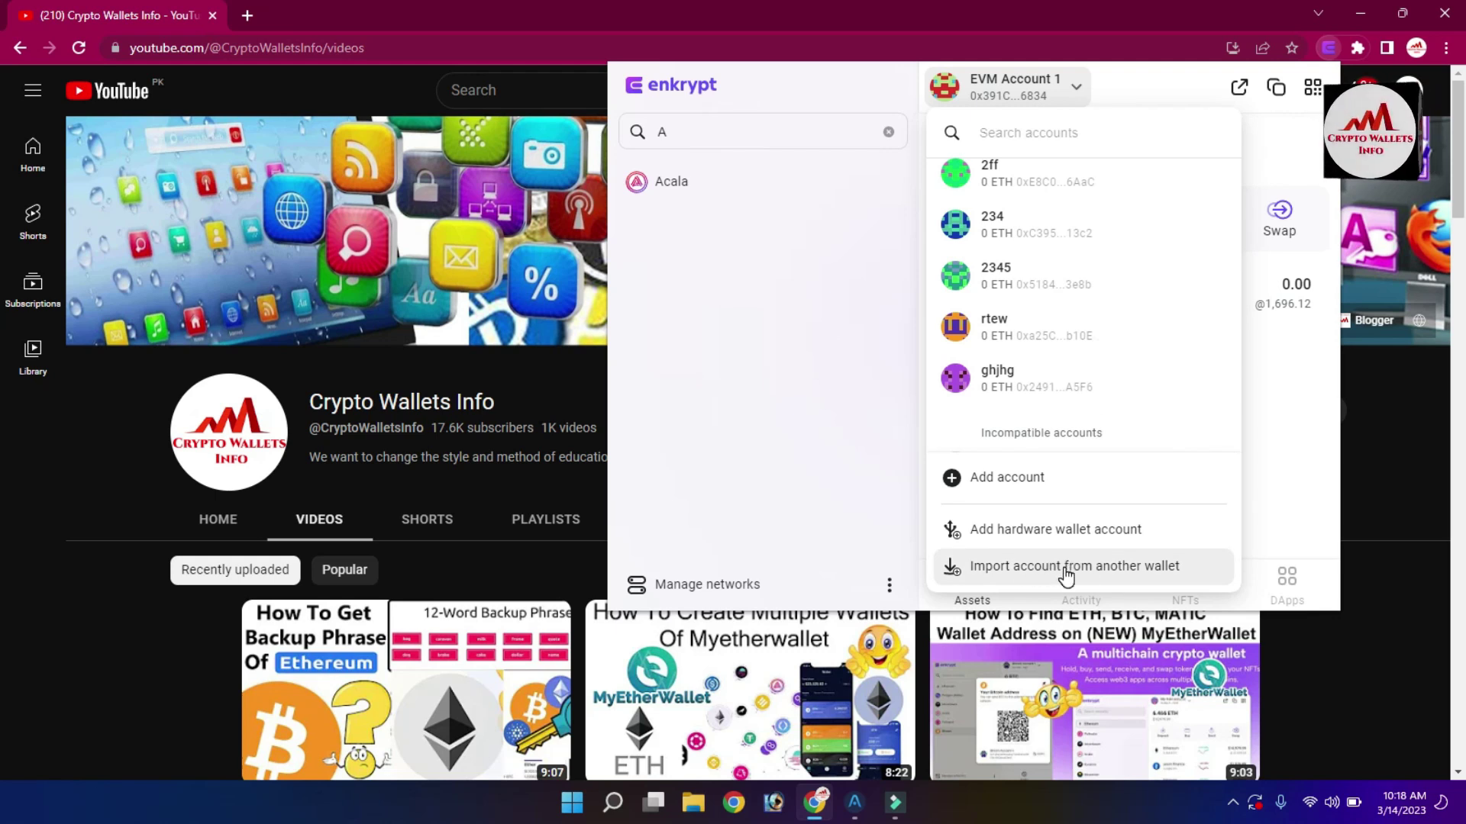
pyautogui.click(1065, 569)
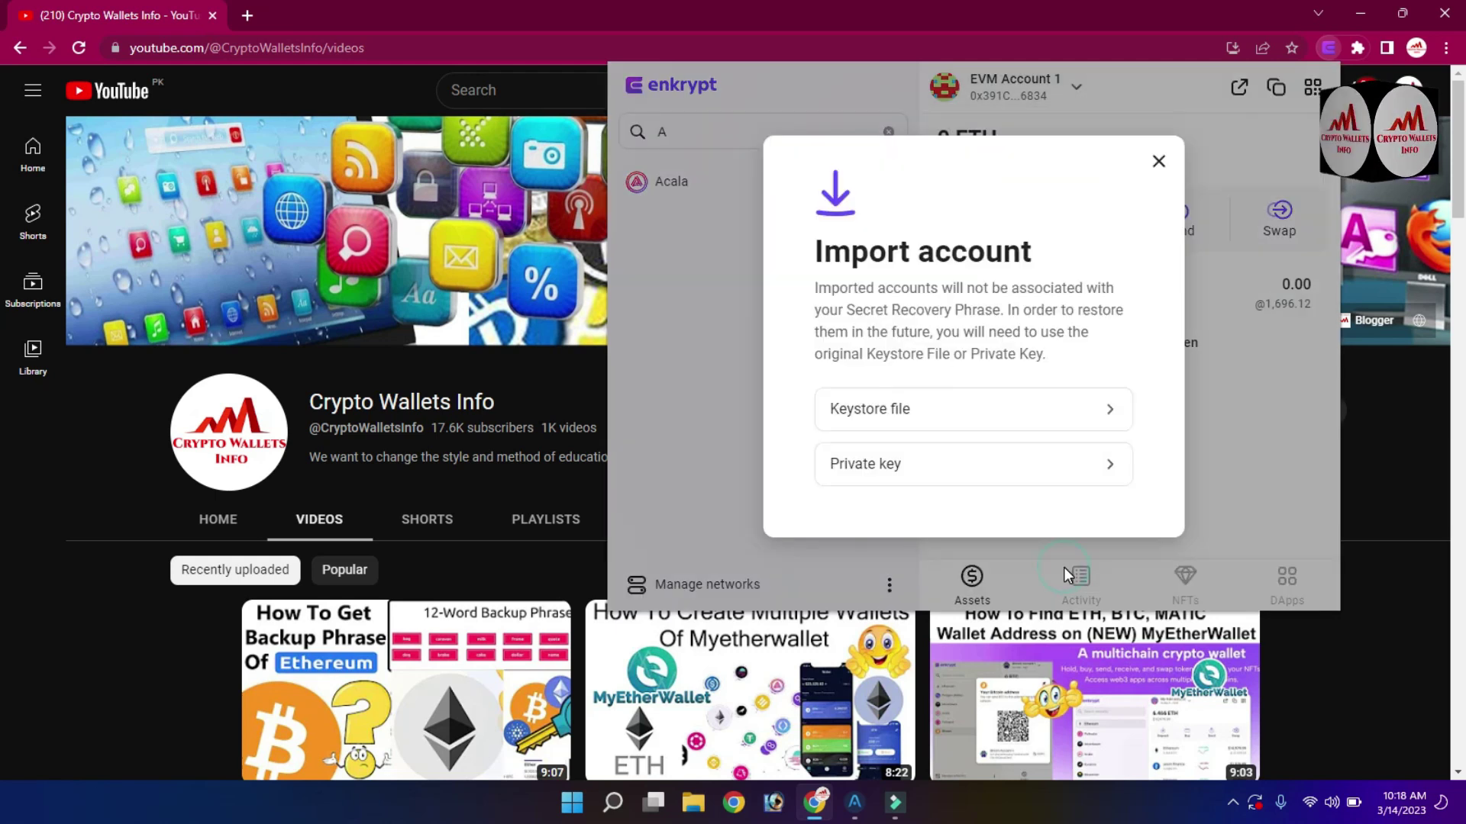
pyautogui.click(952, 488)
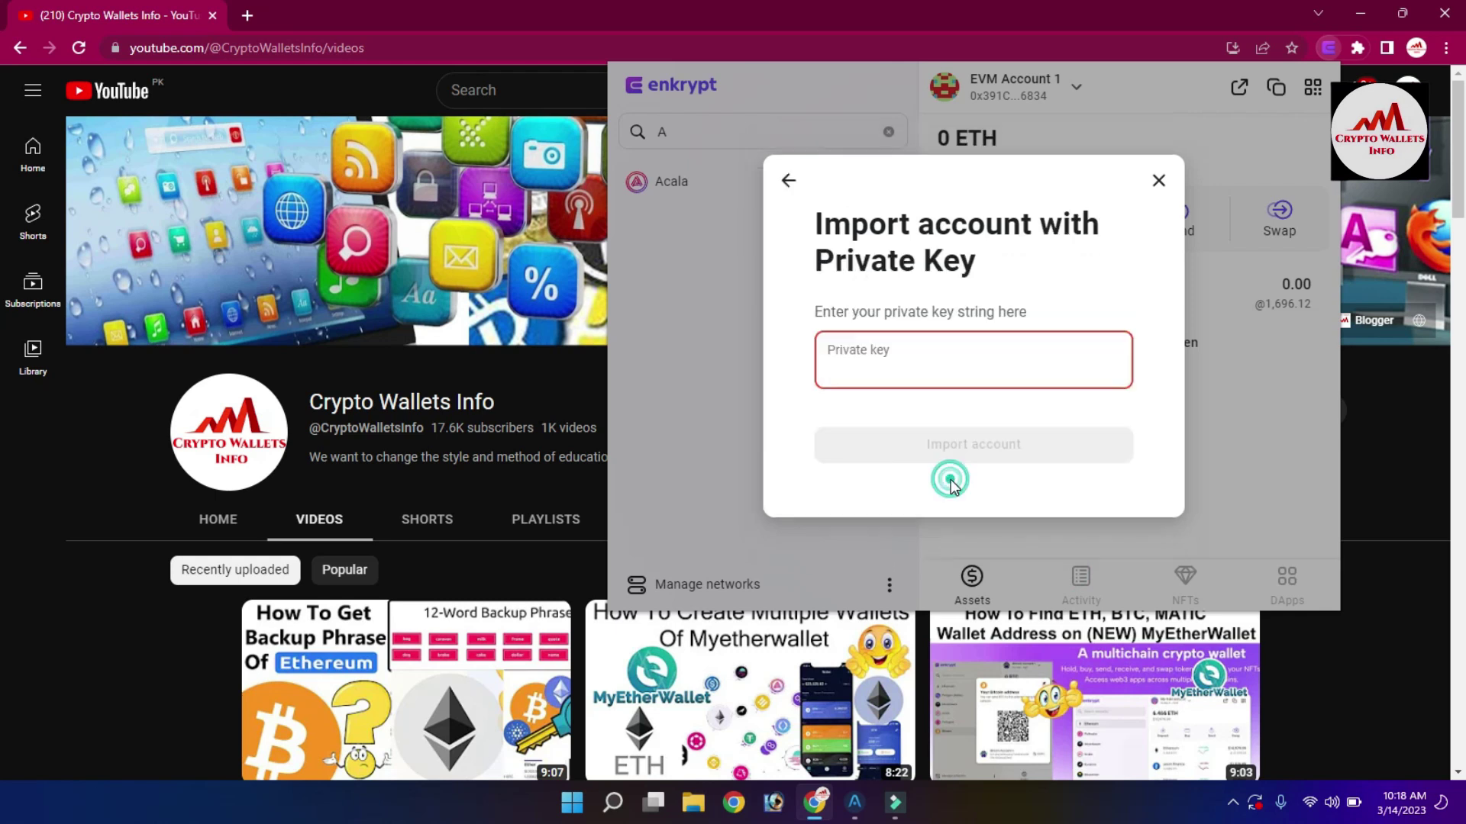
pyautogui.click(907, 365)
pyautogui.hotkey('ctrl', 'v')
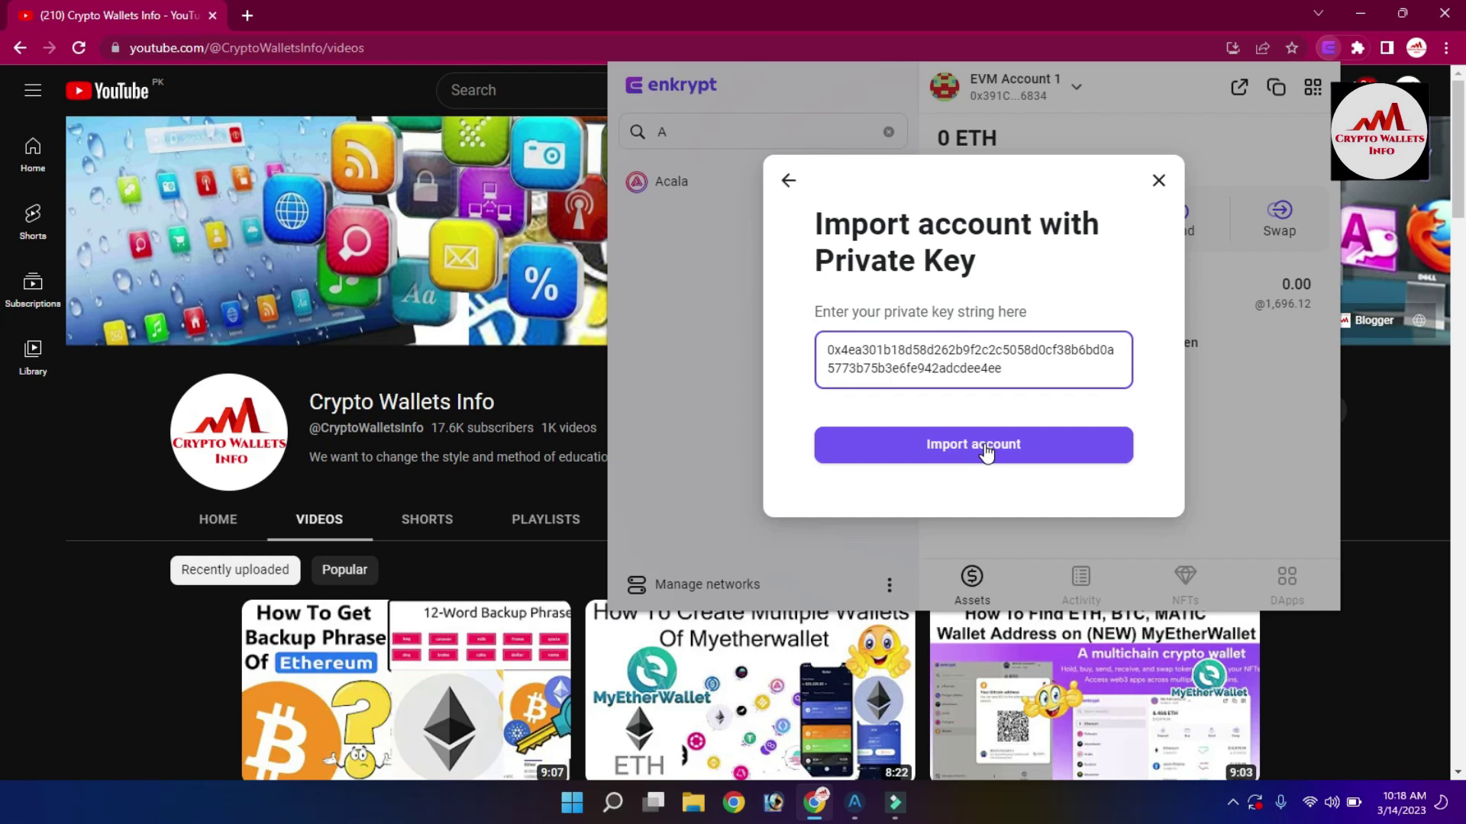
pyautogui.click(986, 452)
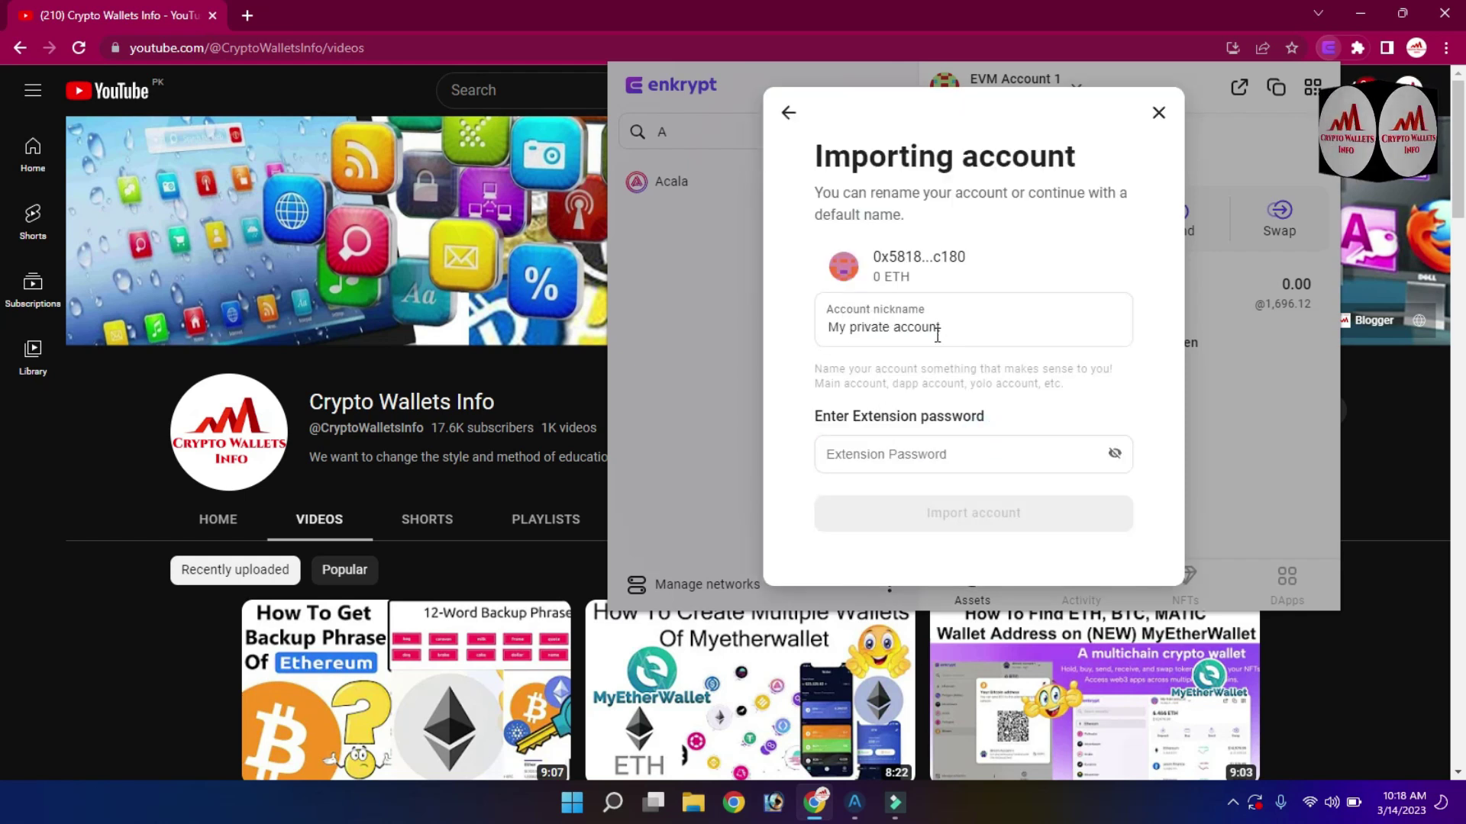
# Rename the account to 'Atomic Wallet Account', enter the extension password and import it.
pyautogui.moveTo(964, 324); pyautogui.dragTo(811, 327)
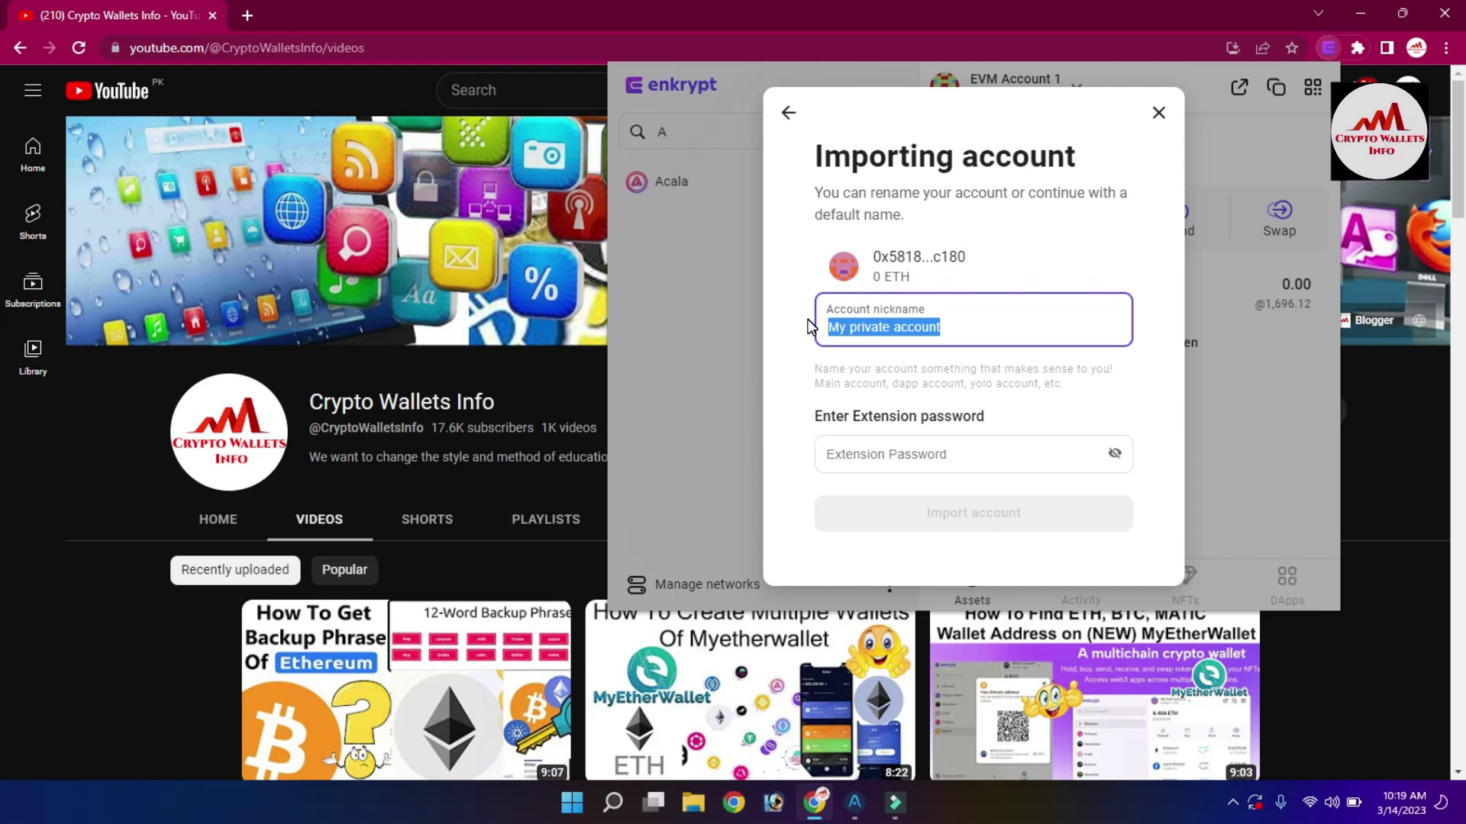
pyautogui.write('P')
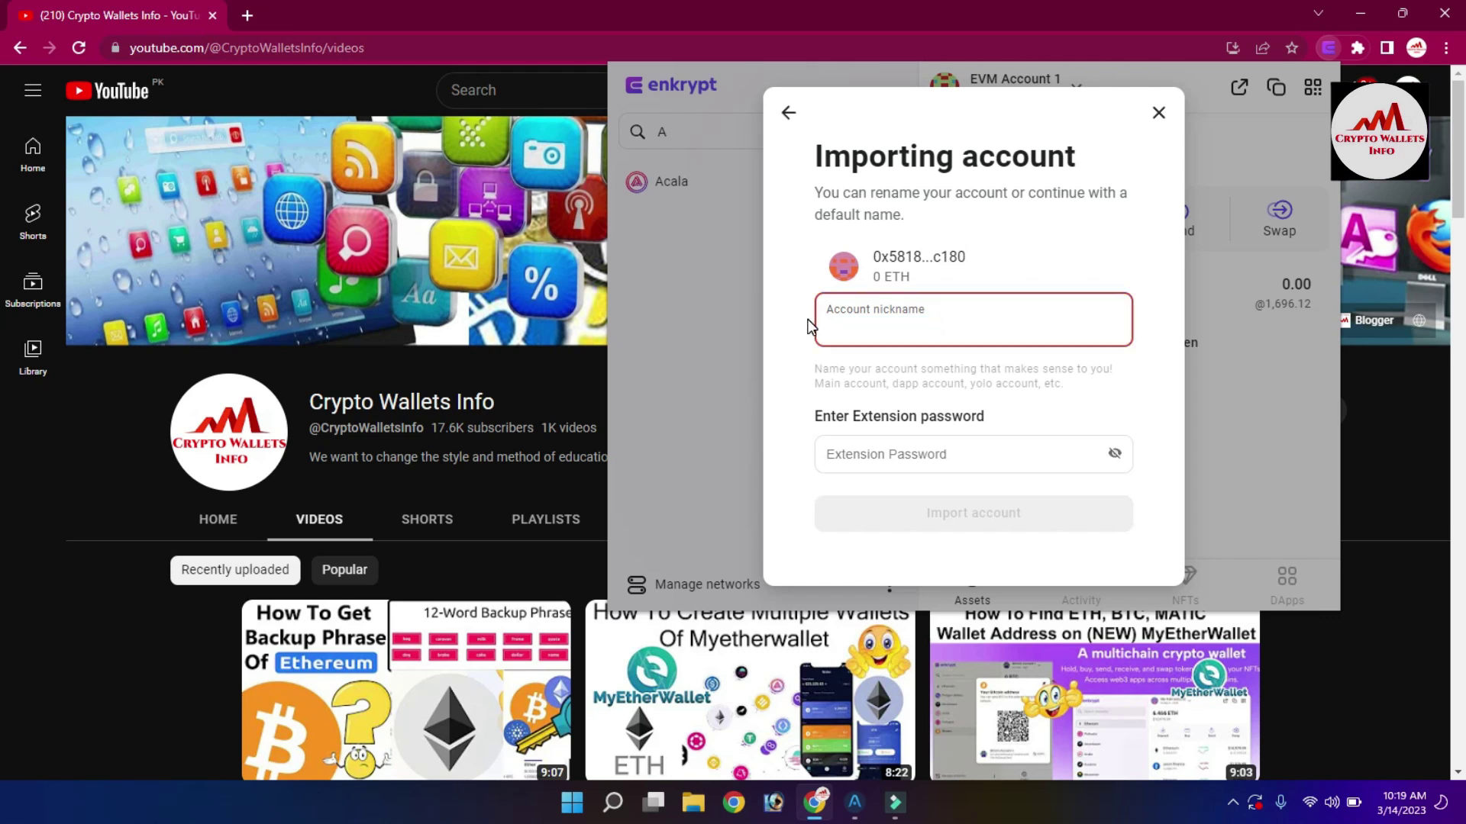
pyautogui.write('tomic ')
pyautogui.write('allet')
pyautogui.write('W')
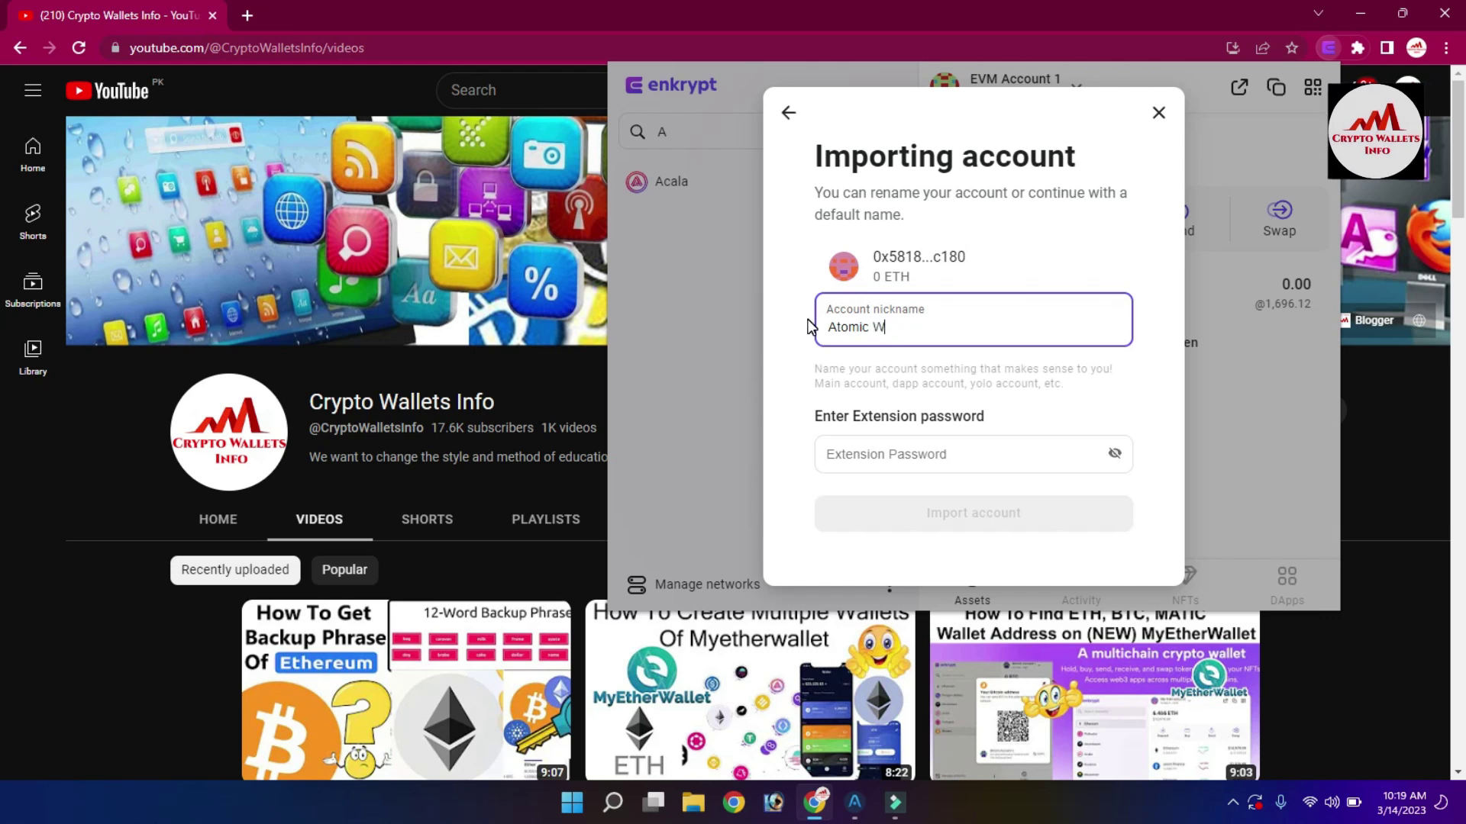
pyautogui.write('allet')
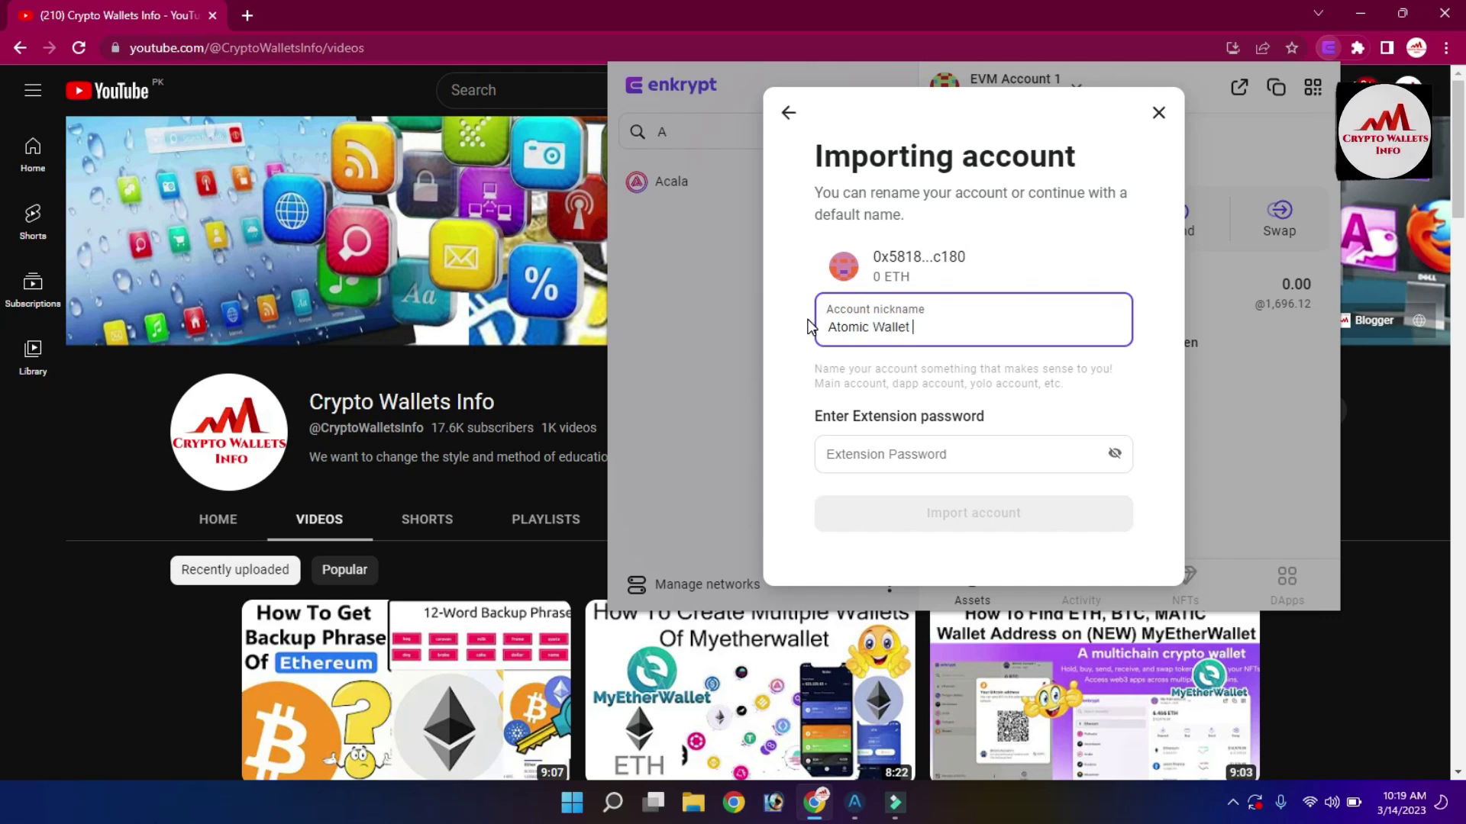
pyautogui.write(' Account')
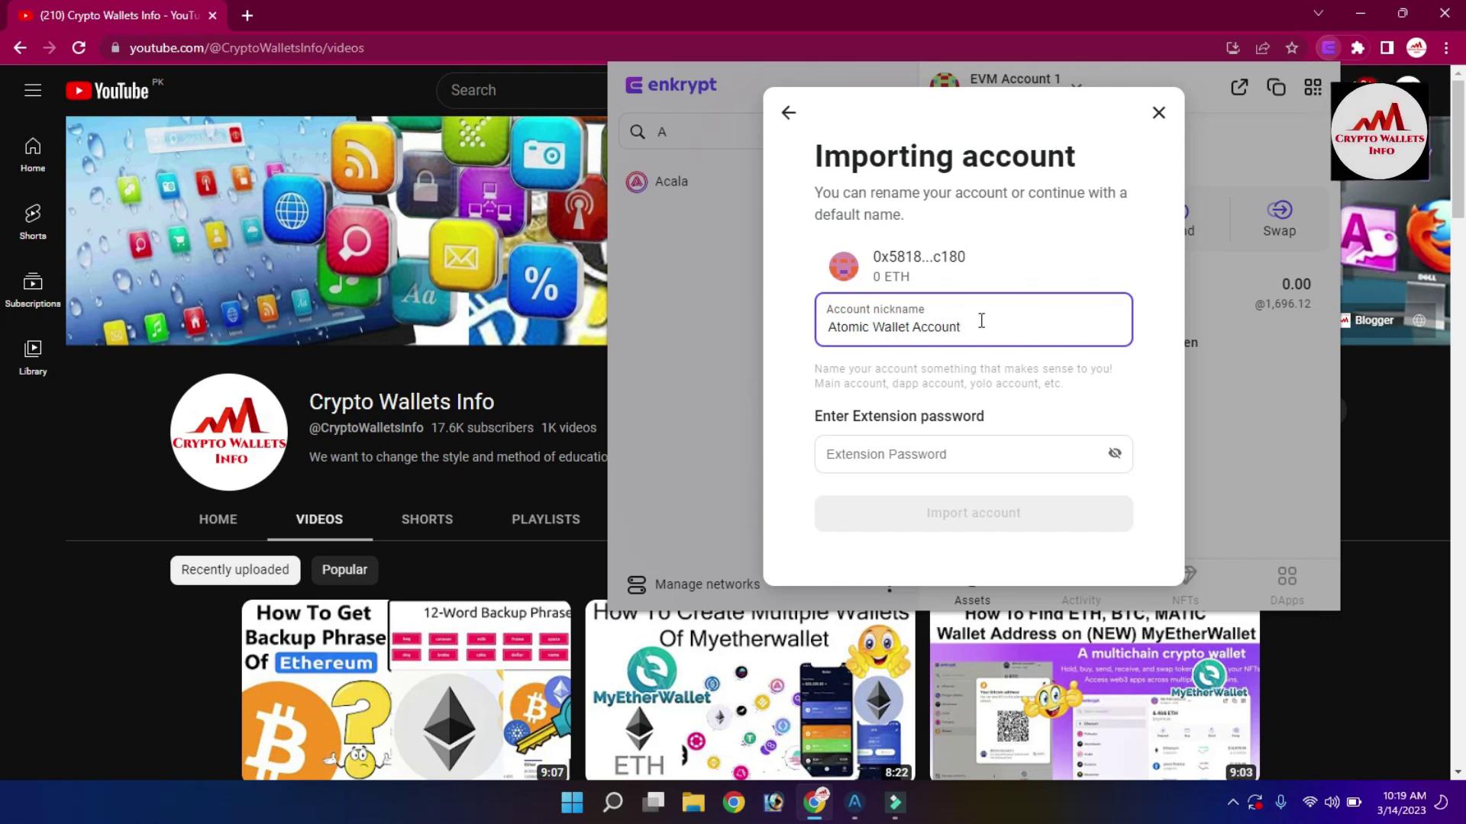
pyautogui.click(936, 454)
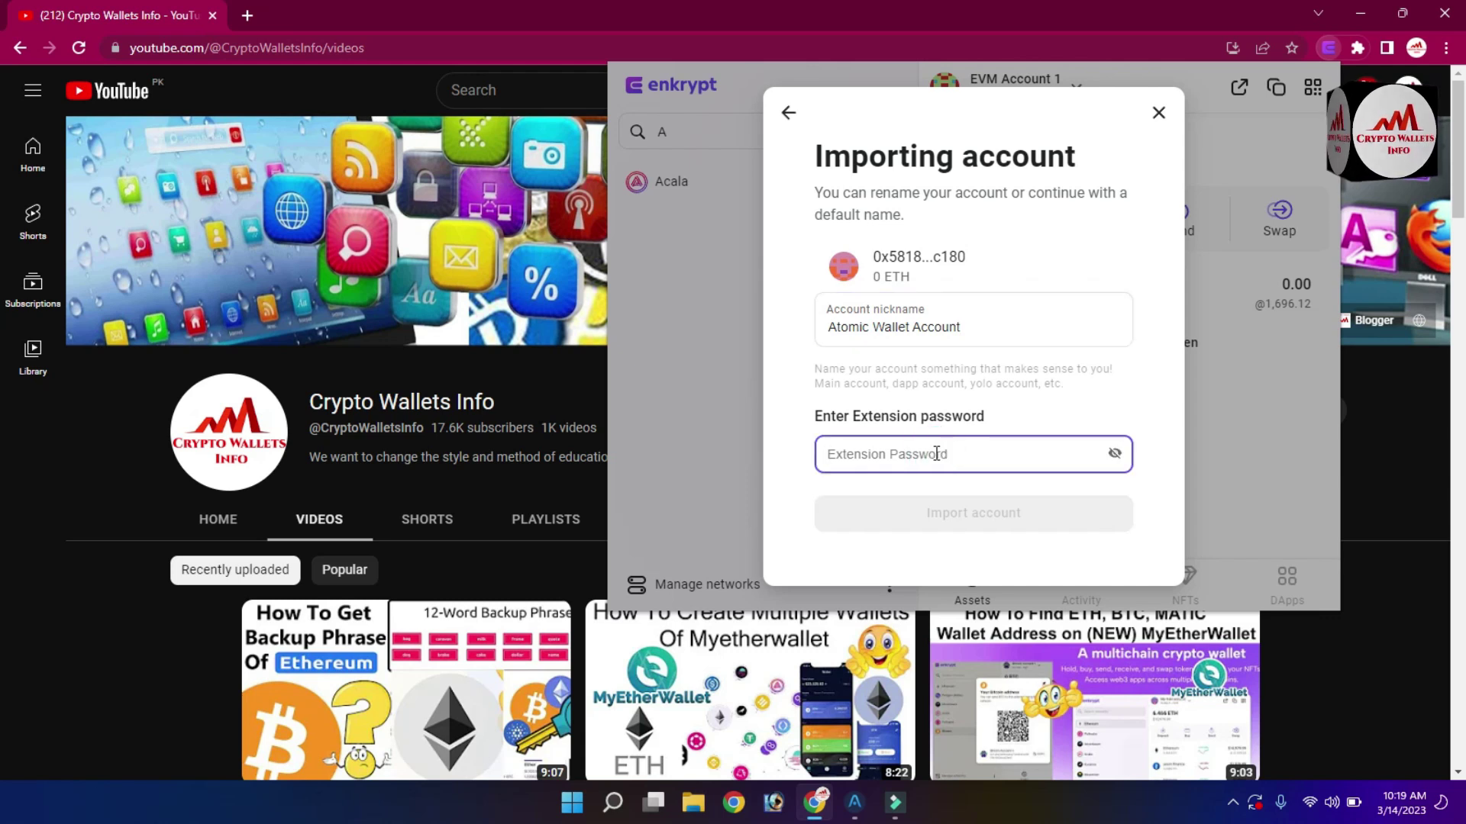
pyautogui.write('•')
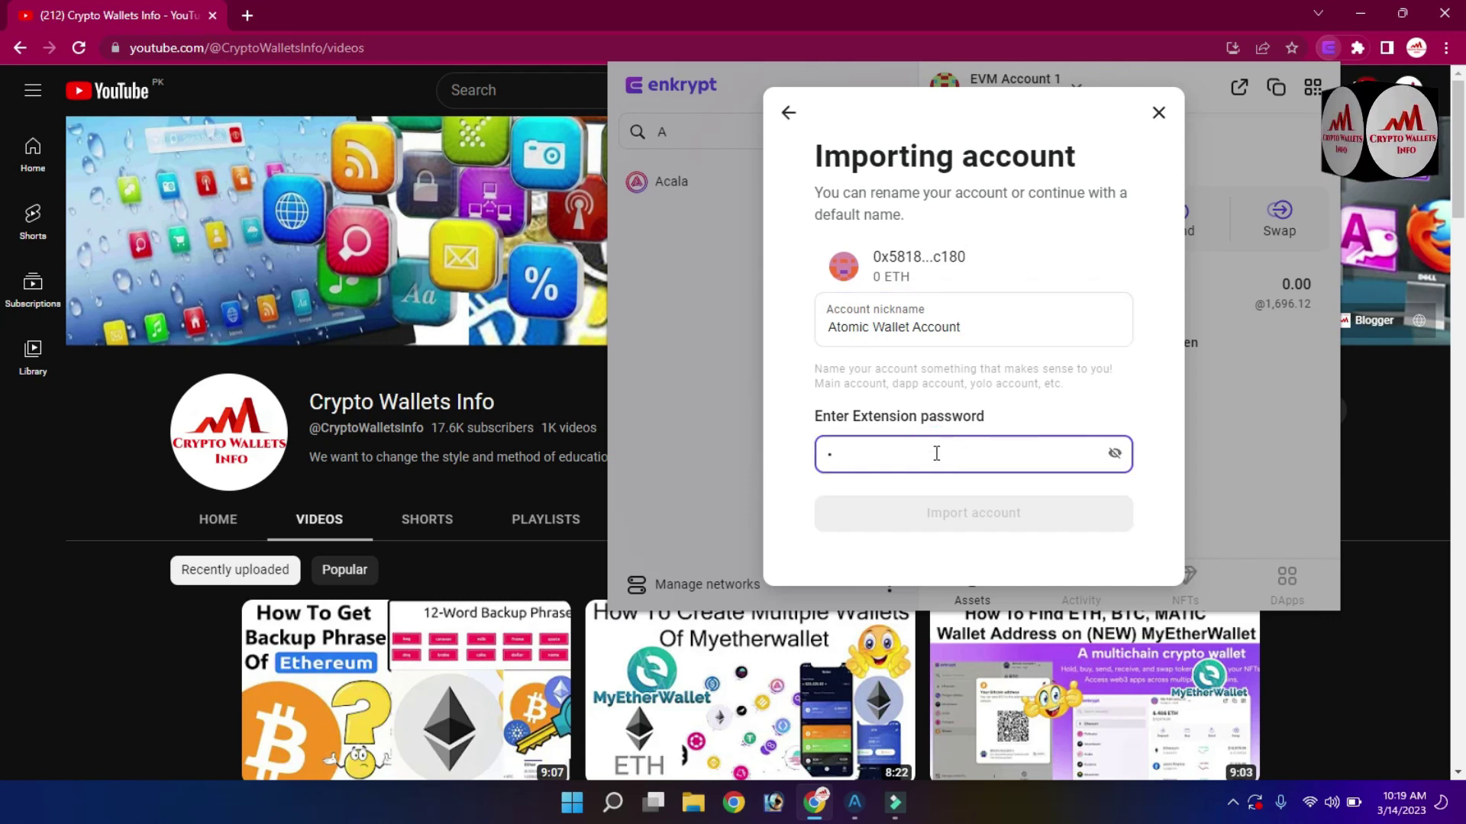
pyautogui.write('•••')
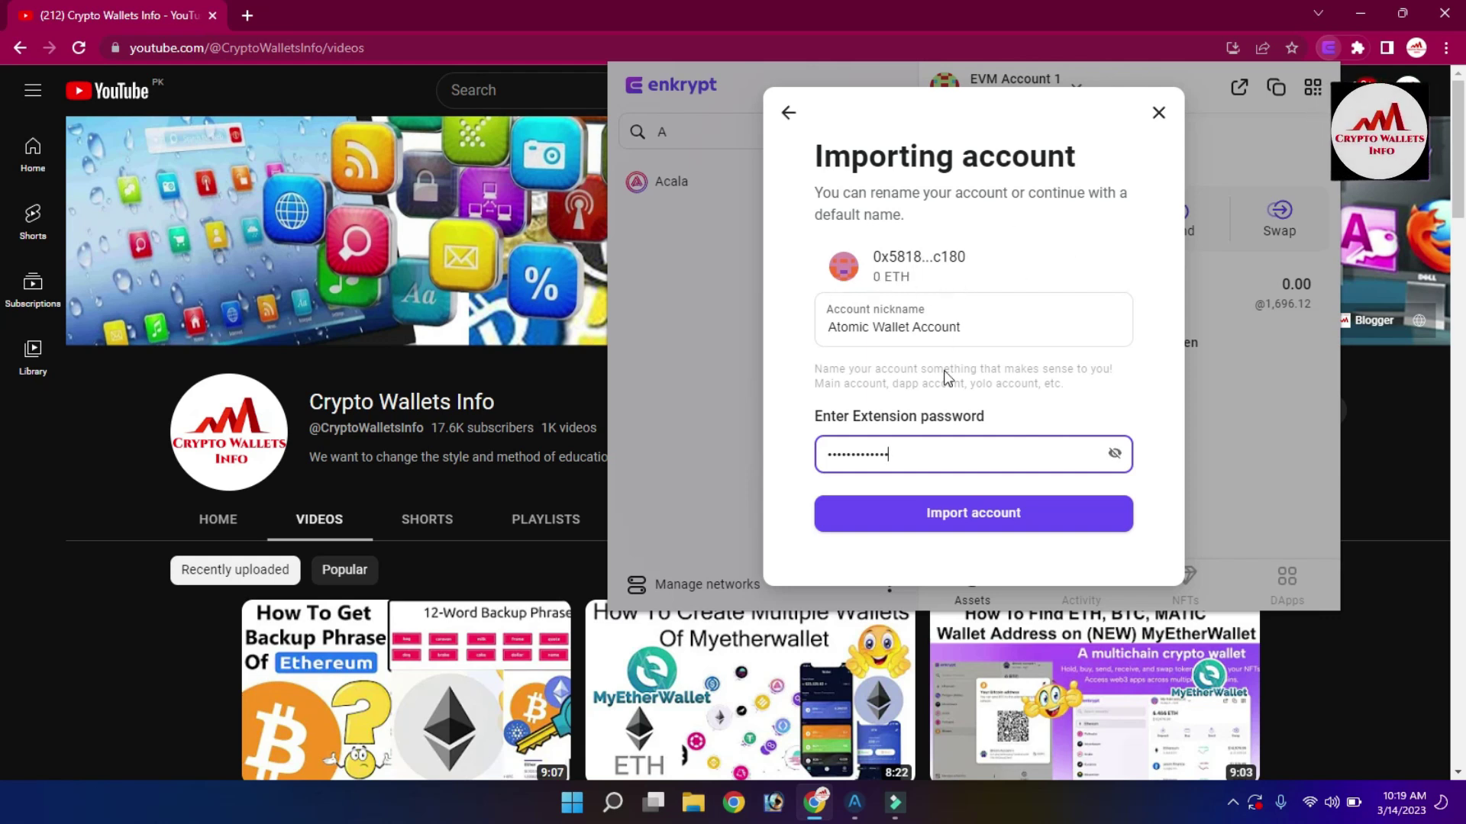
pyautogui.click(979, 516)
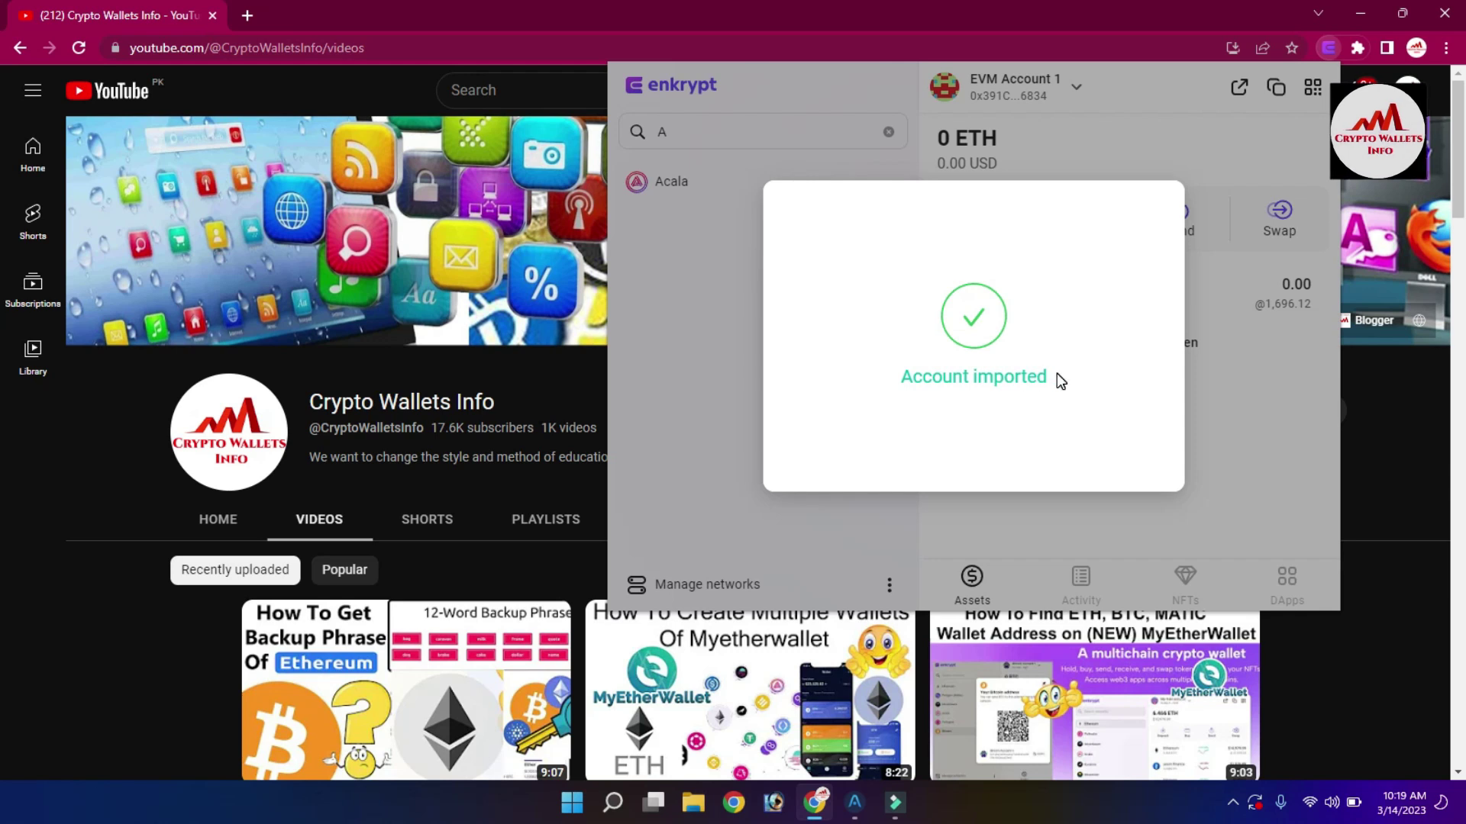
# Dismiss the import confirmation and switch the active account to Atomic Wallet Account.
pyautogui.click(1240, 418)
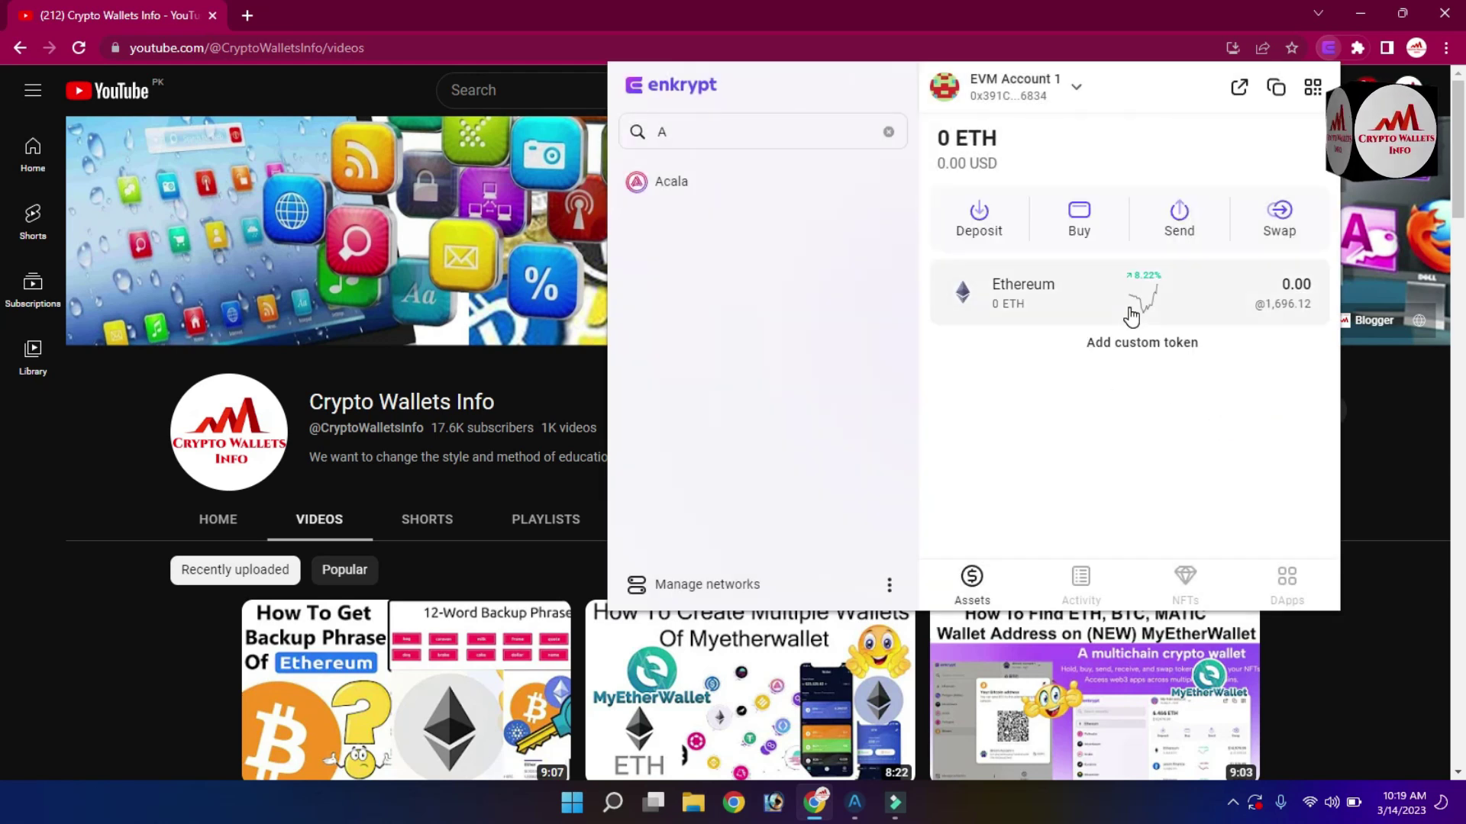
pyautogui.click(1075, 87)
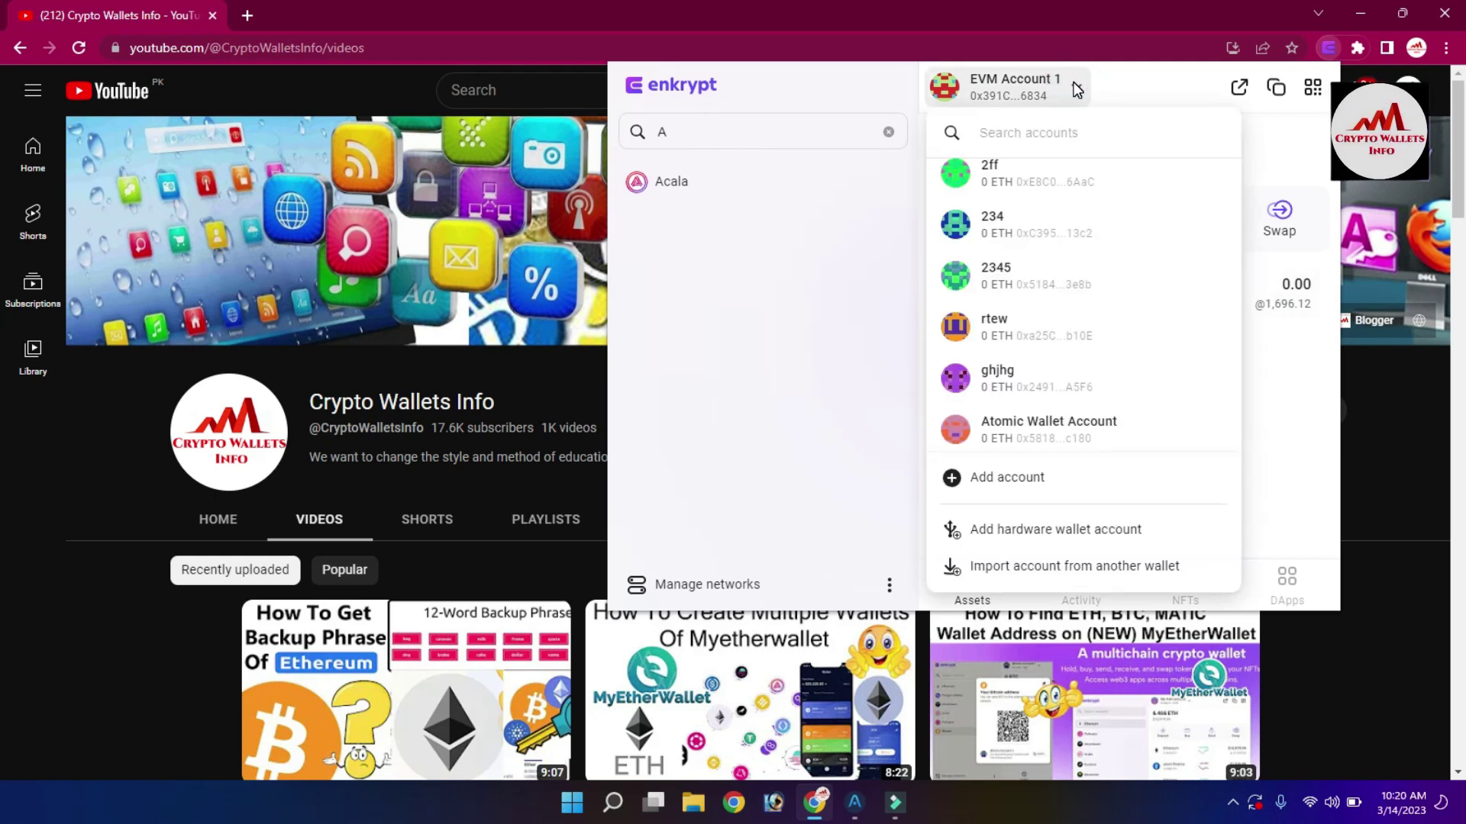
pyautogui.click(1066, 435)
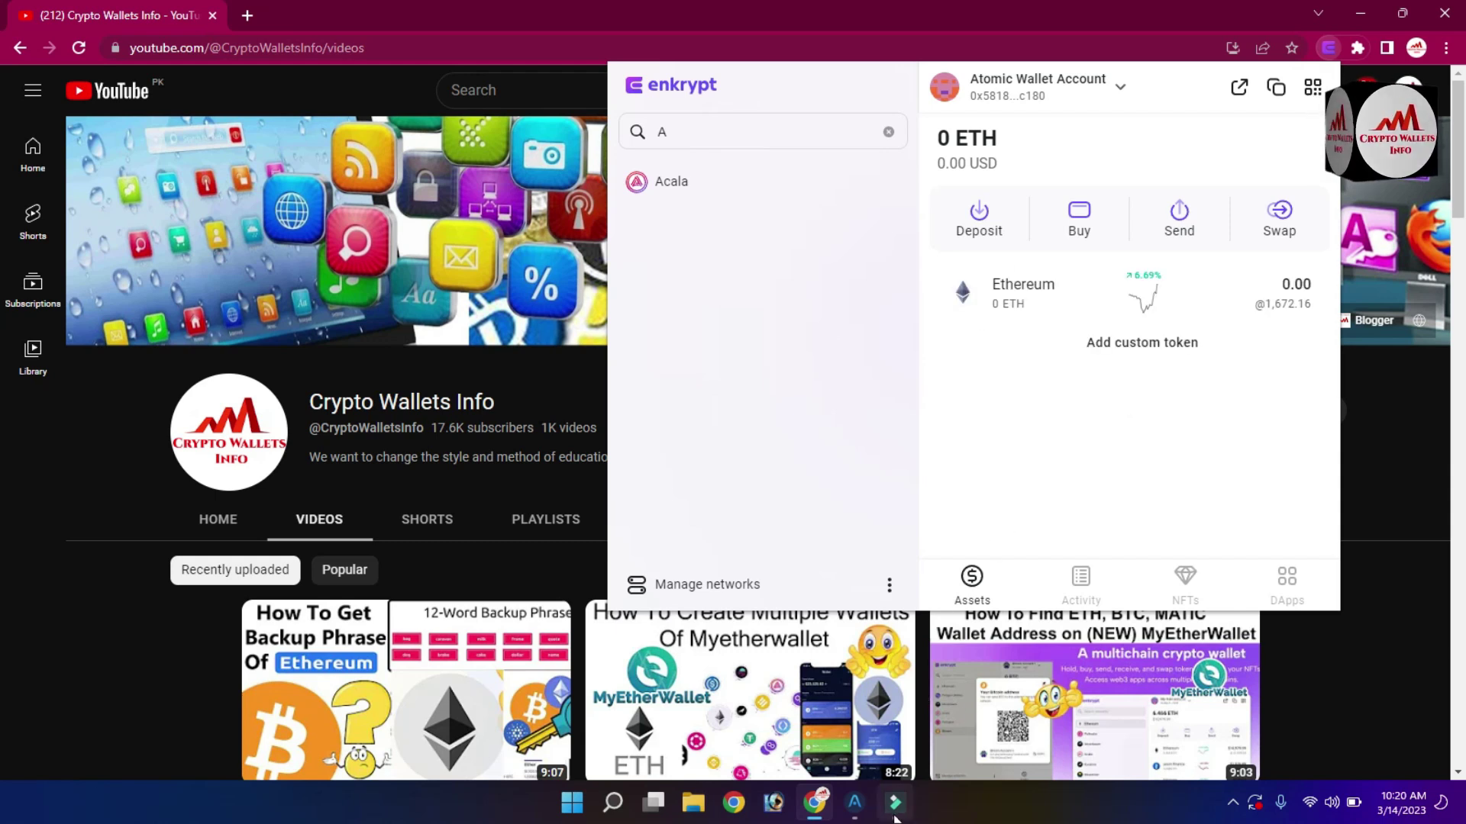
pyautogui.moveTo(856, 808)
pyautogui.click(1037, 447)
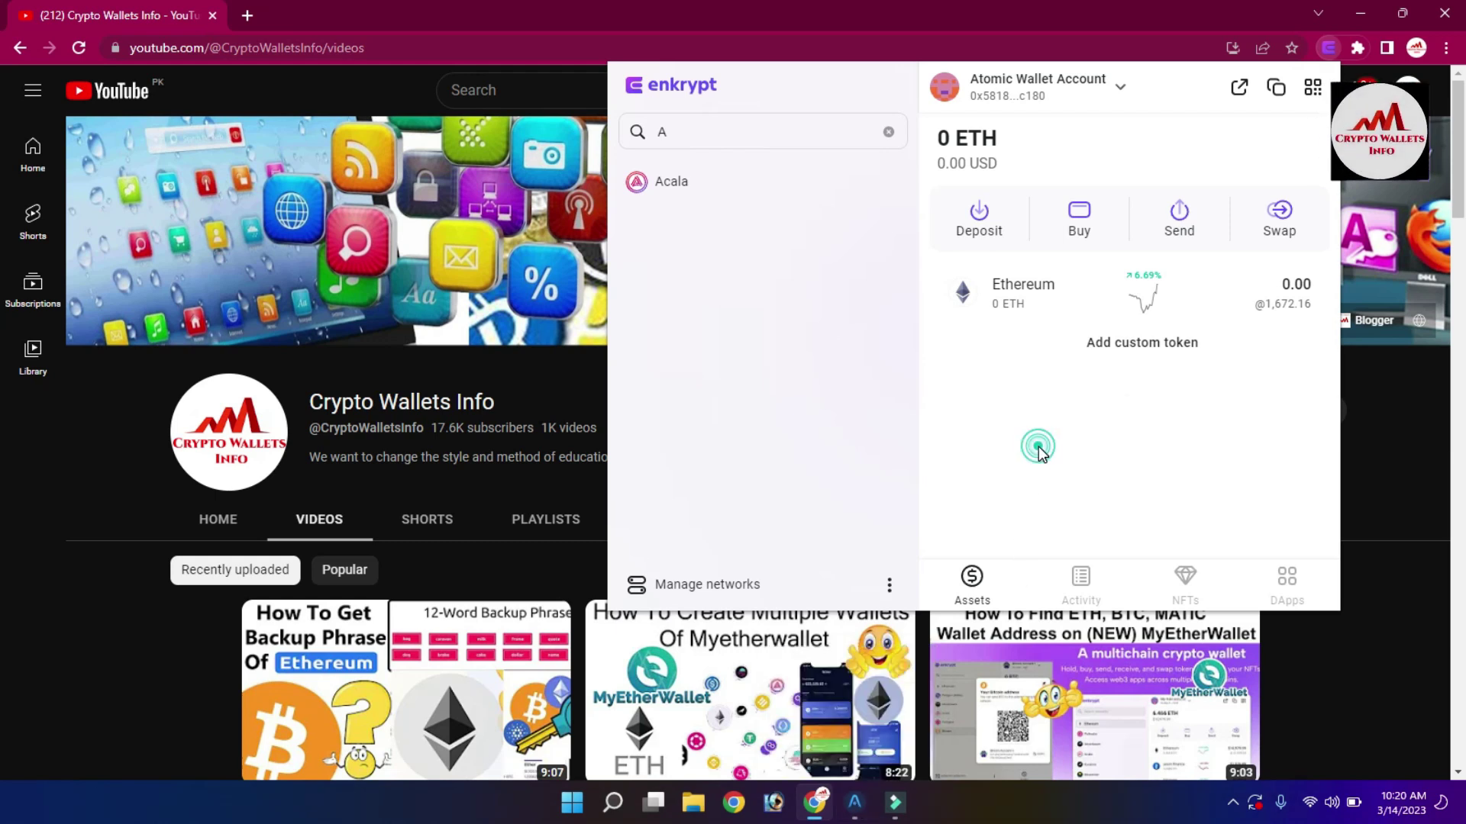
pyautogui.click(978, 208)
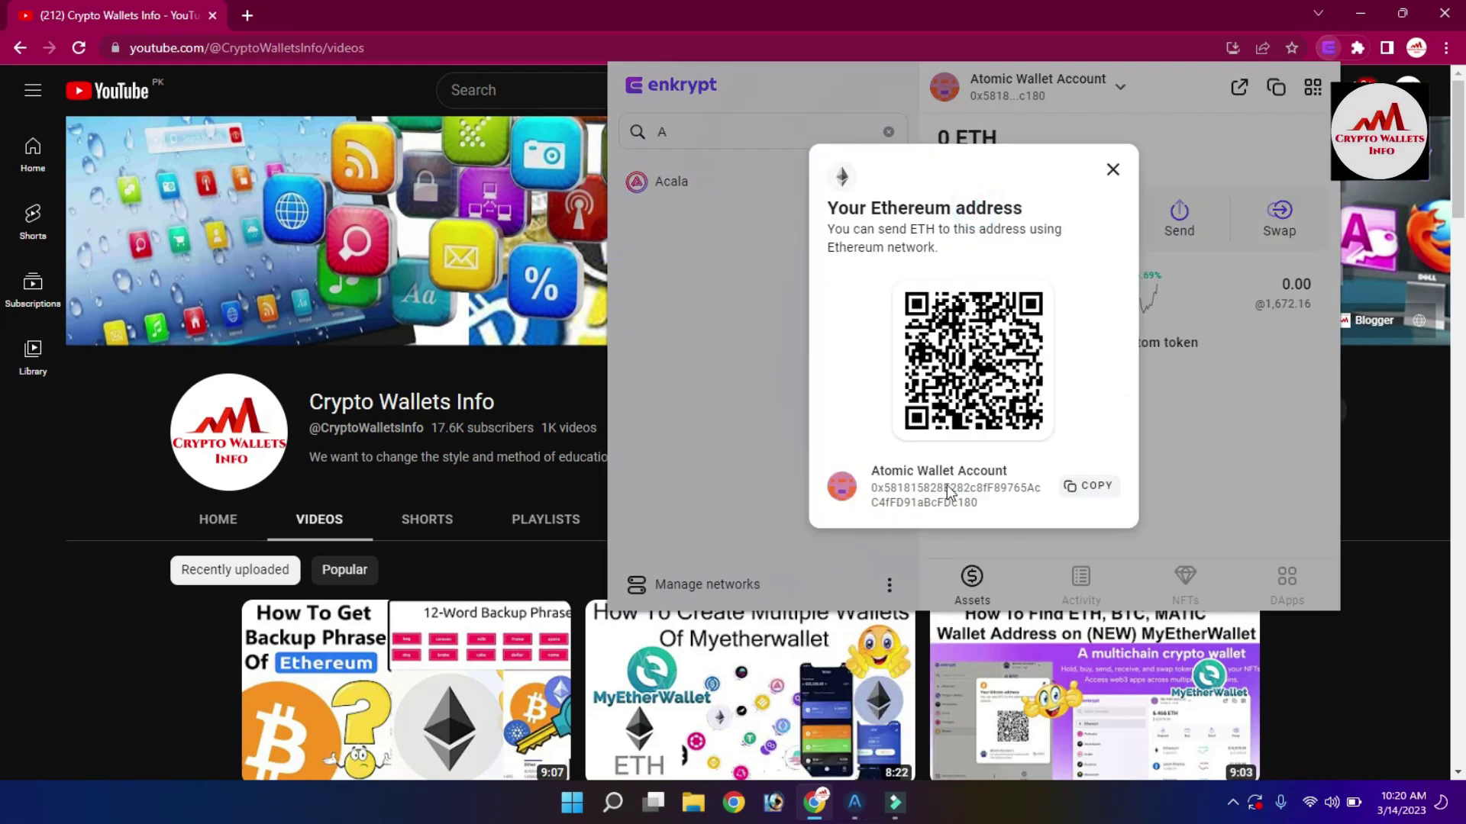
pyautogui.click(878, 488)
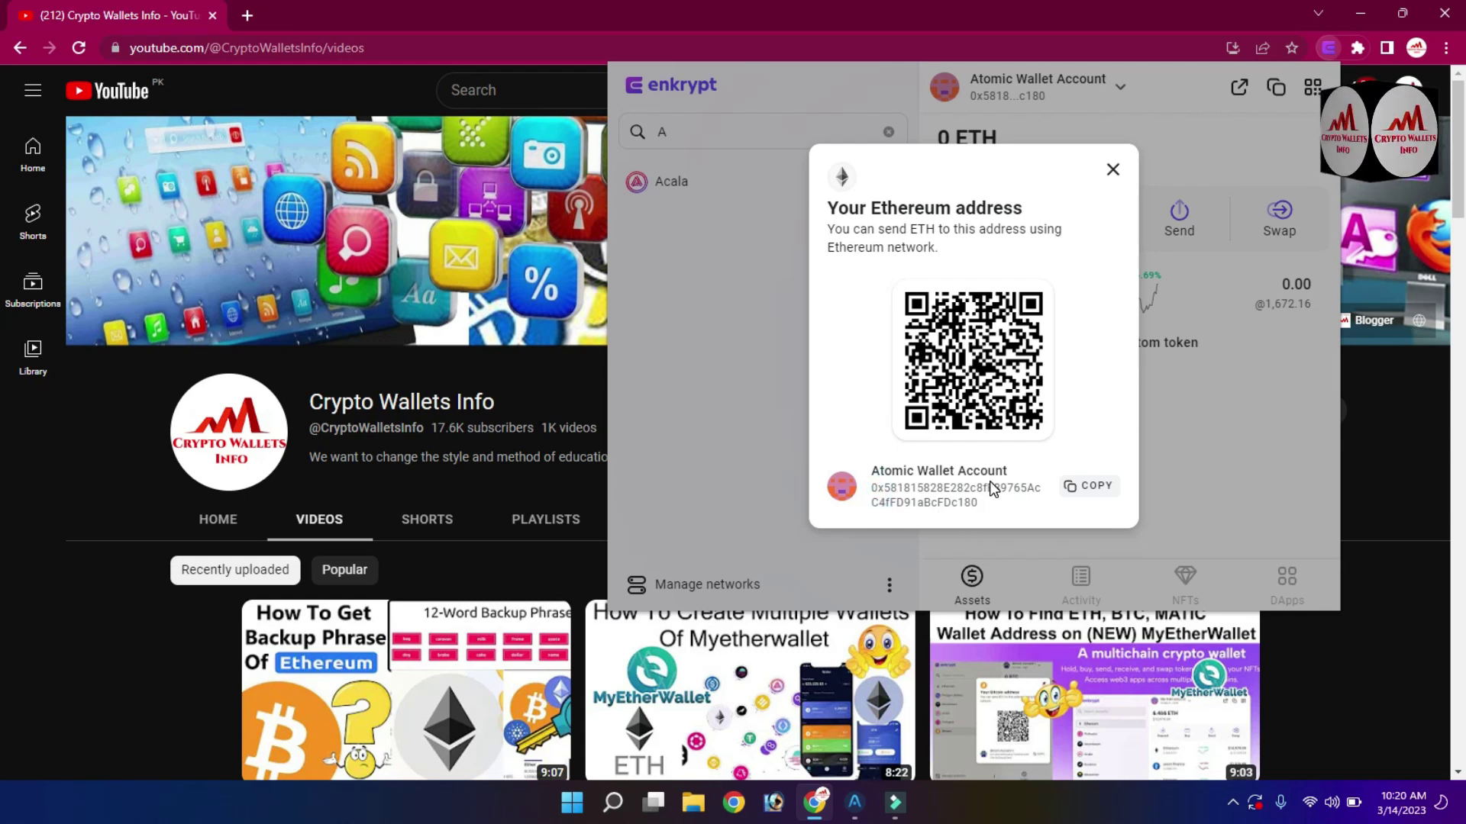
pyautogui.moveTo(863, 805)
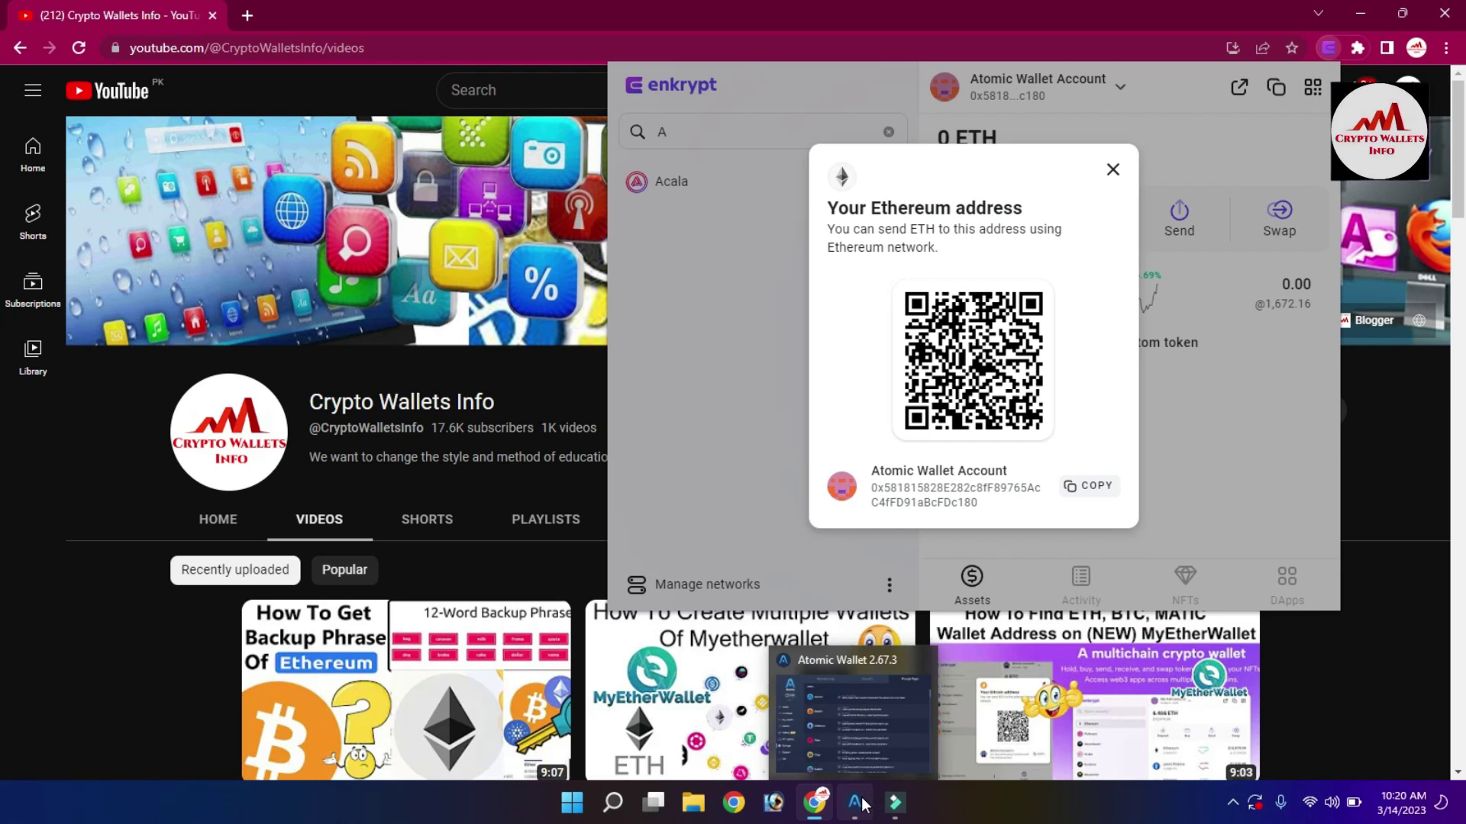
pyautogui.click(861, 804)
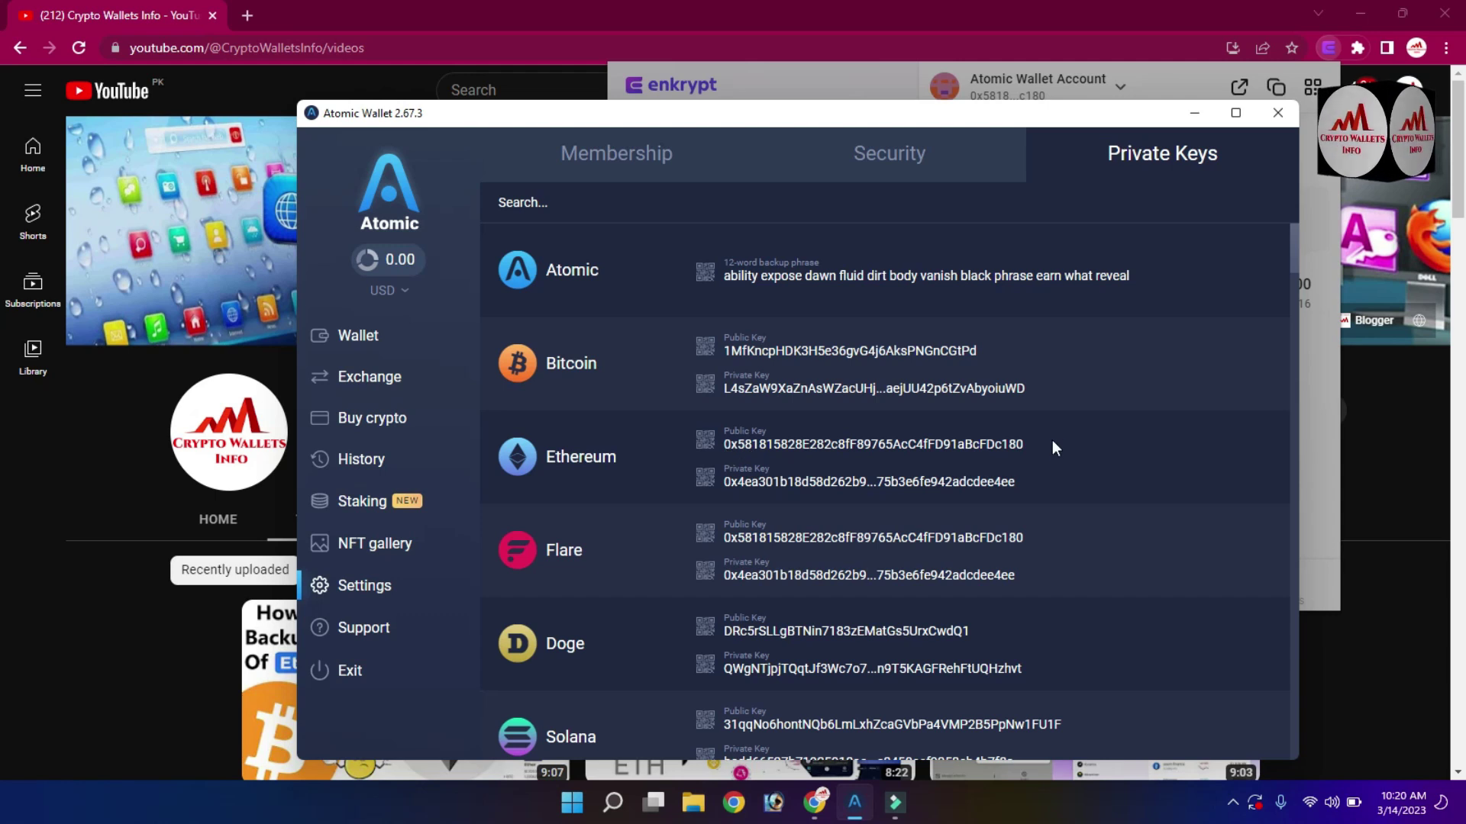
pyautogui.moveTo(1032, 442); pyautogui.dragTo(720, 451)
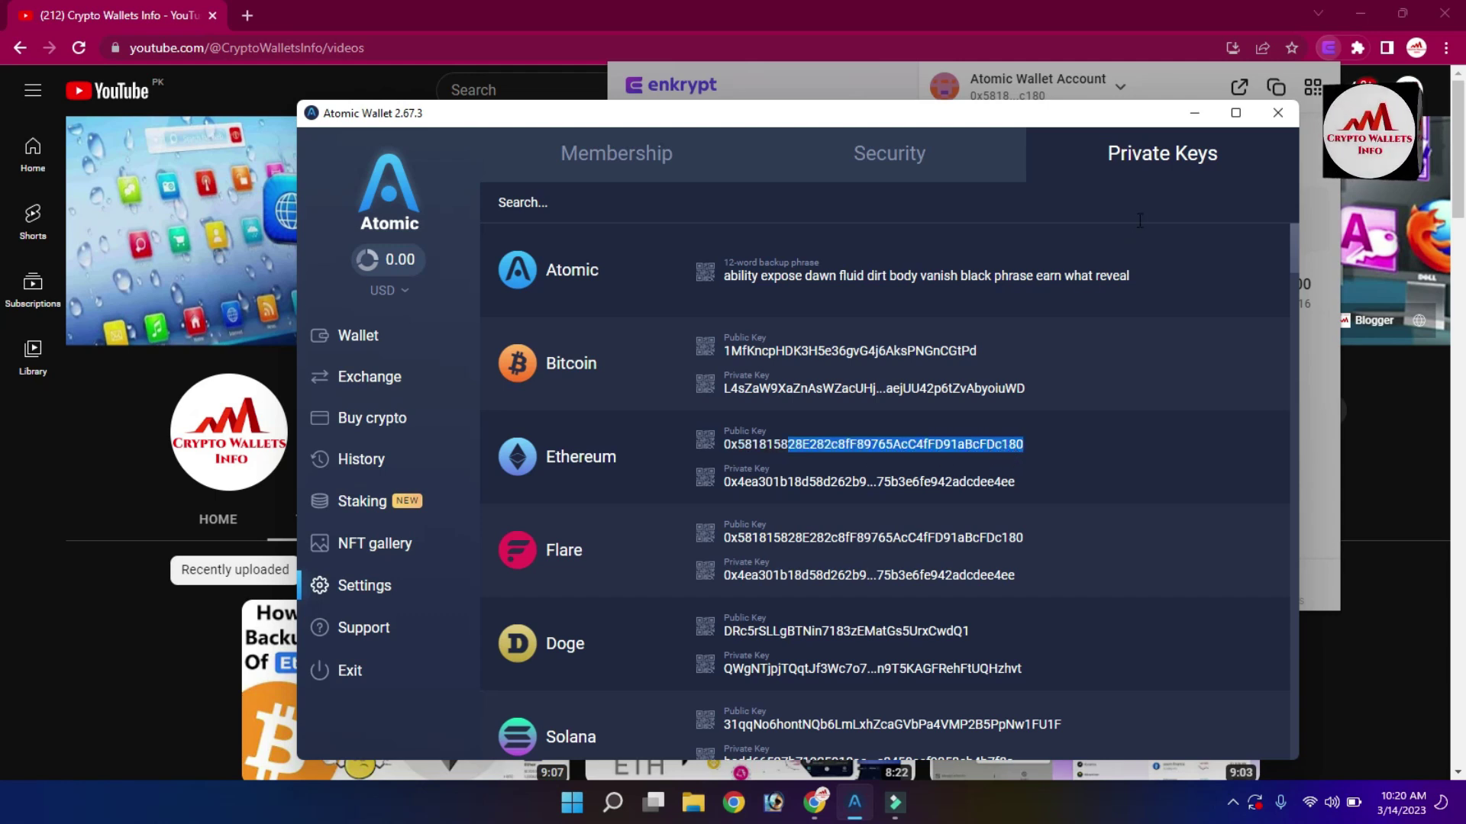
pyautogui.click(1322, 179)
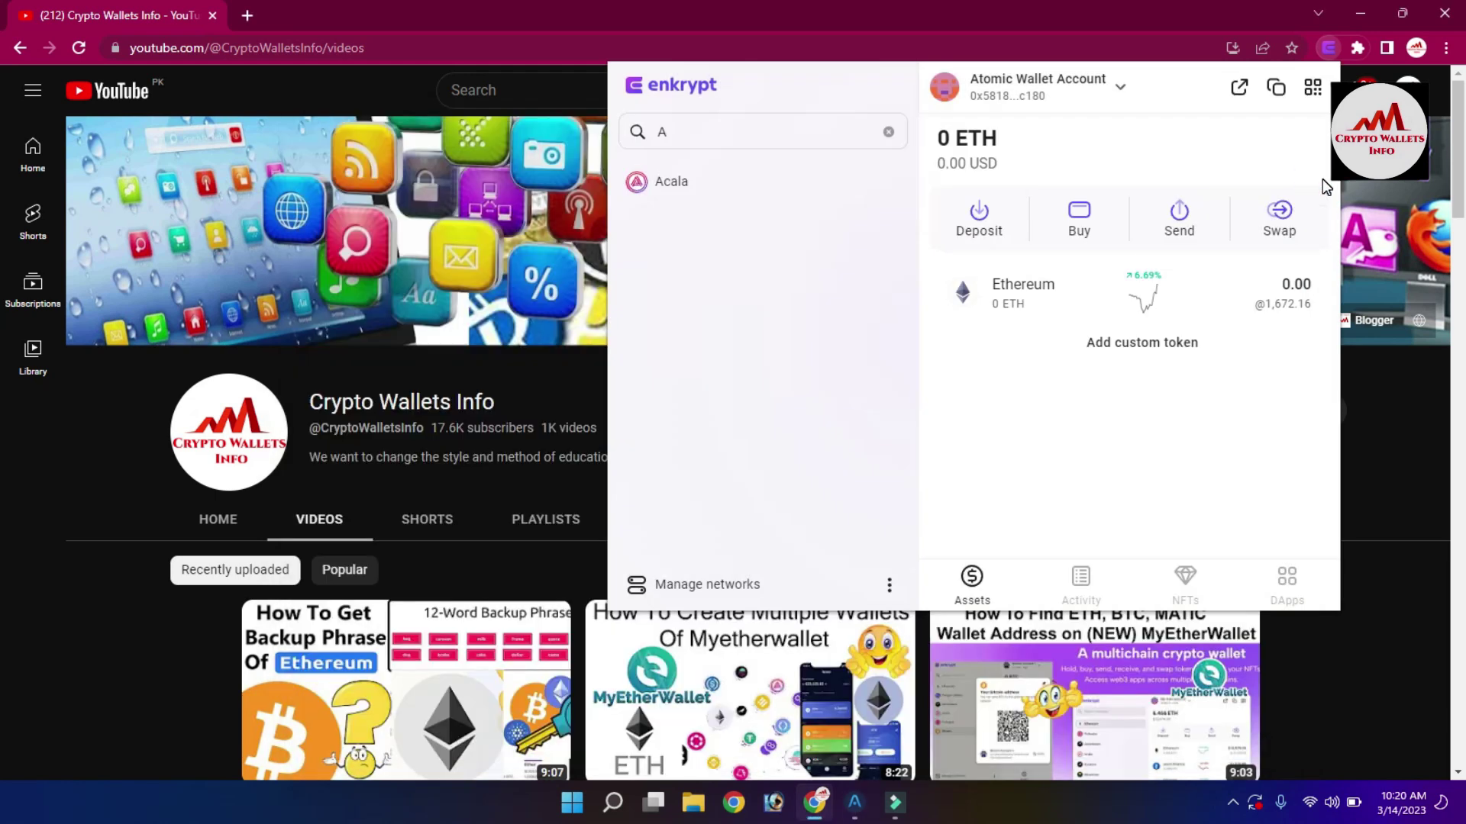